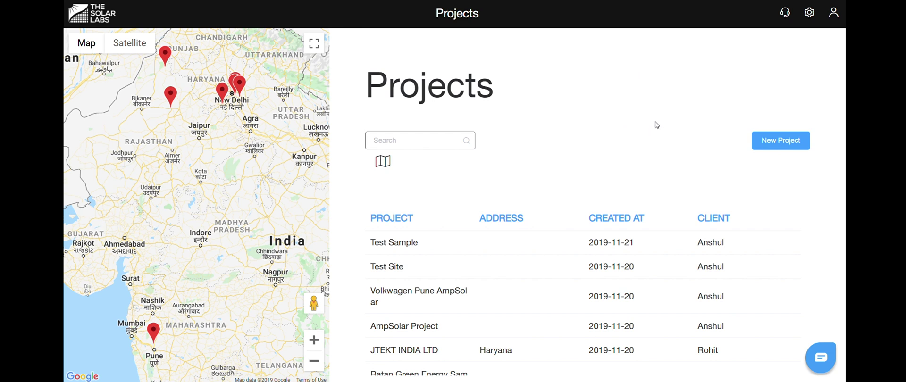
Start a new project and mark its location at coordinates 28.621932, 77.380539, centring the map on the target building.
click(772, 143)
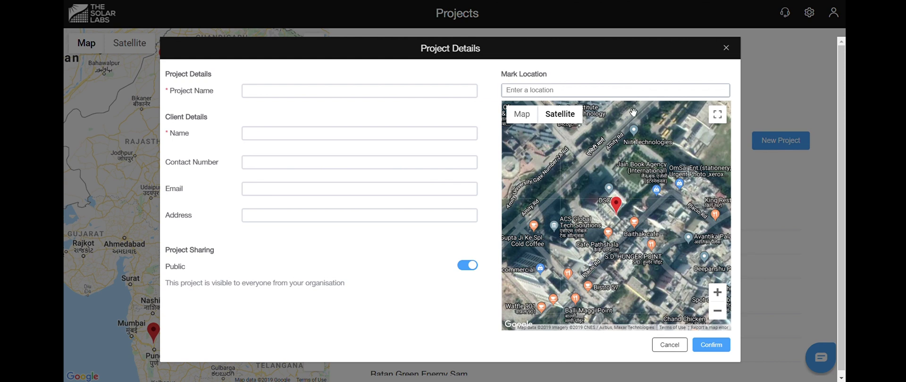
text(28.621932, 77.380539)
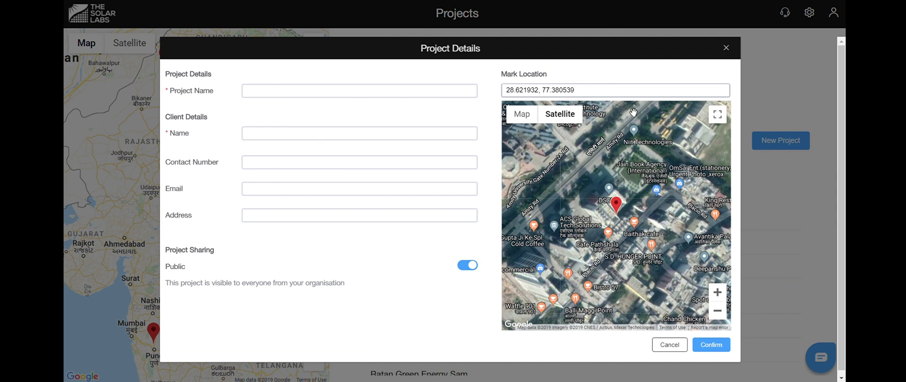
key(Return)
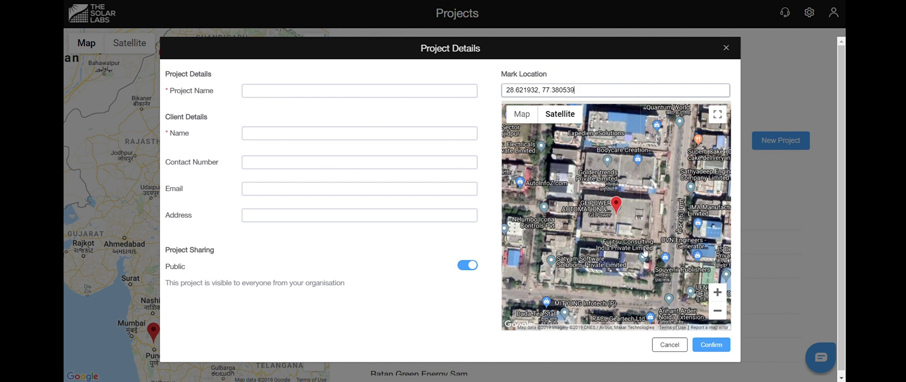
scroll(638, 229, up, 2)
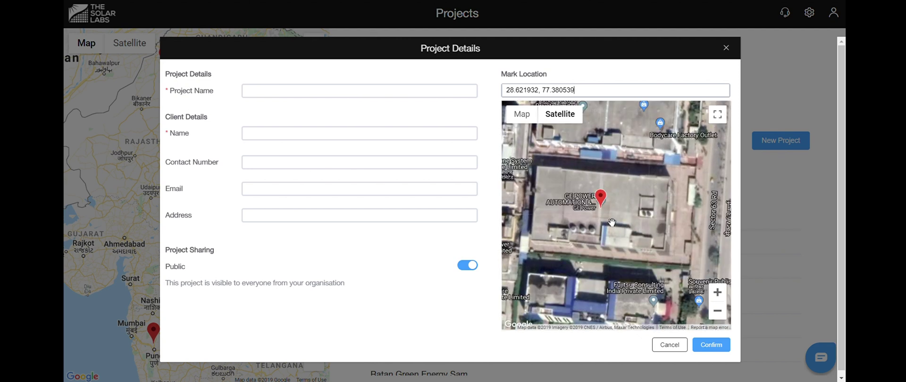
drag(581, 221, 585, 221)
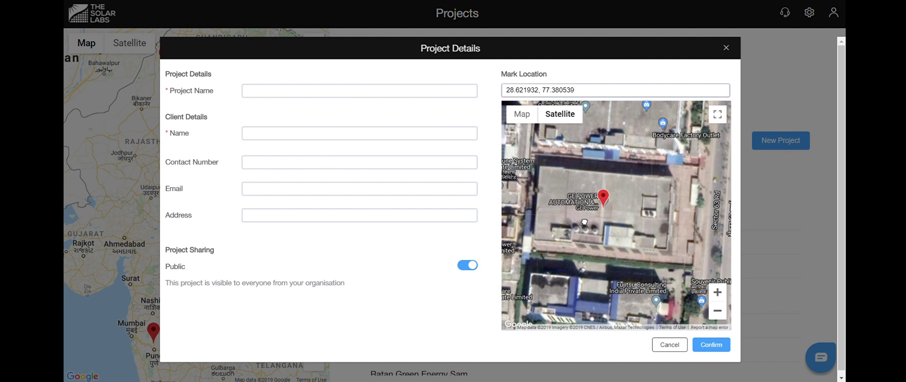
drag(615, 248, 612, 244)
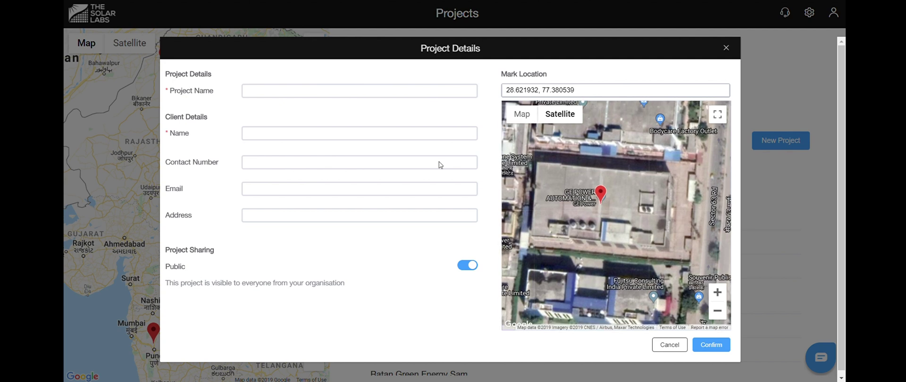
Name the project "Simple RCC", enter the client's name, and confirm the project details.
click(317, 93)
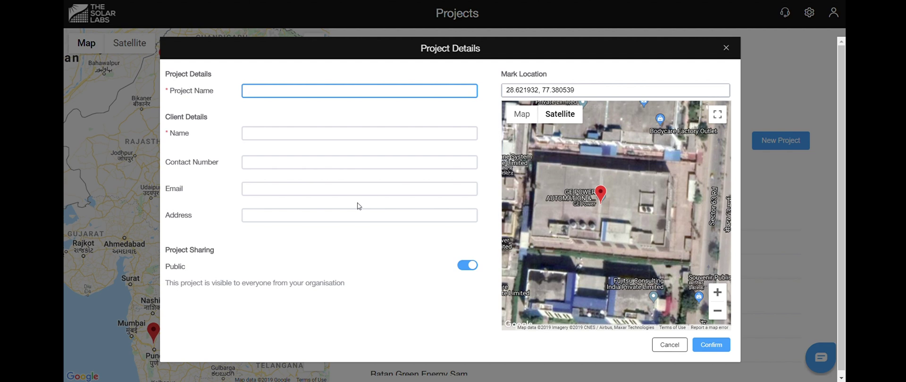
text(Simple RCC)
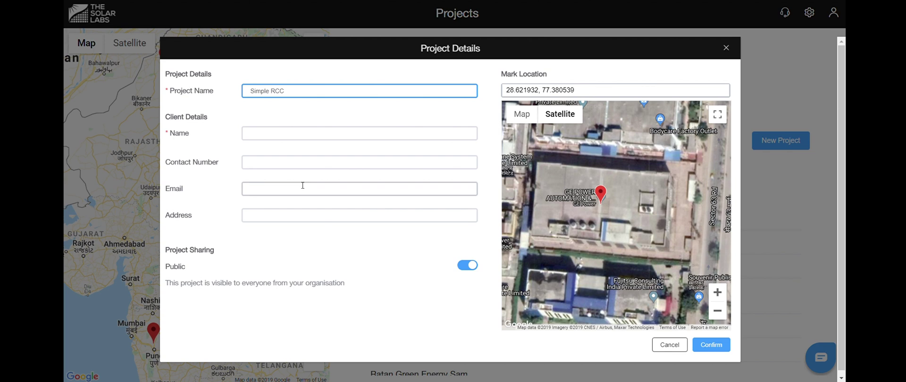
click(255, 133)
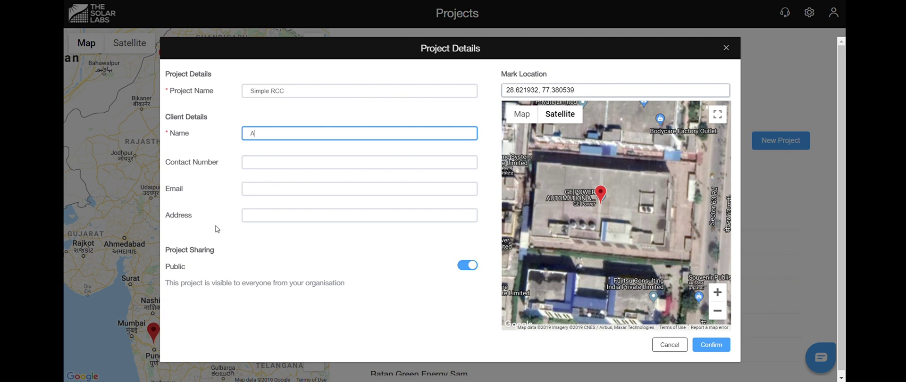
scroll(319, 298, down, 1)
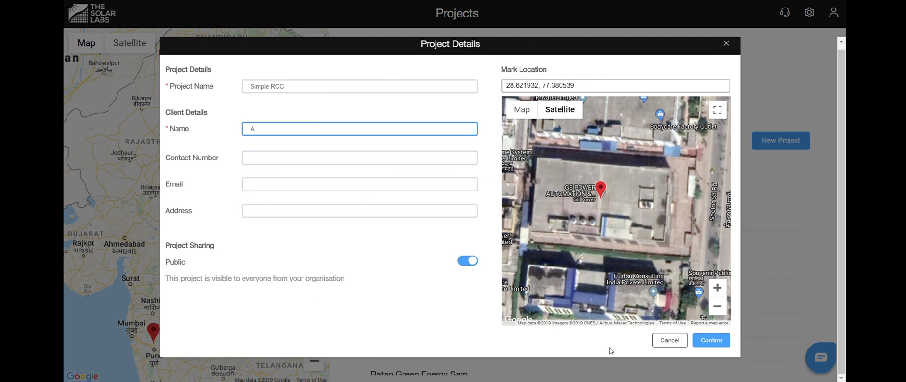
click(708, 340)
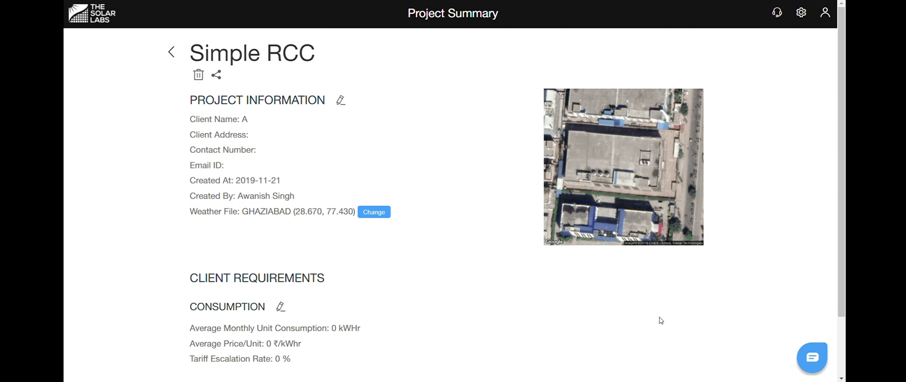
Create a design named "Design 1" with the New Profile defaults and open it in the design editor.
scroll(466, 234, down, 2)
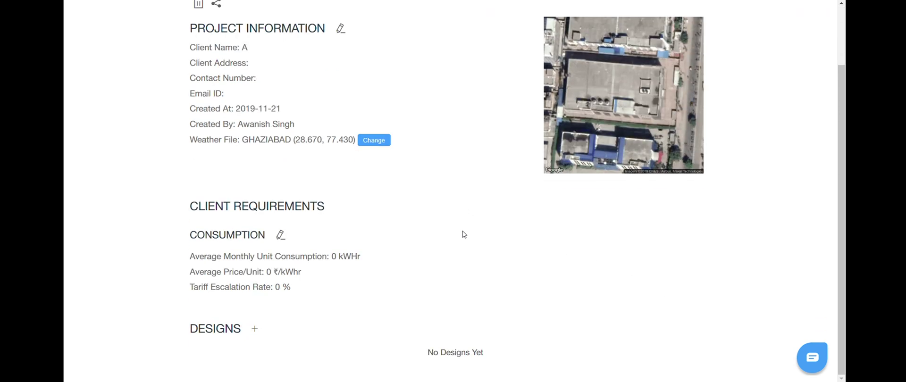
click(255, 328)
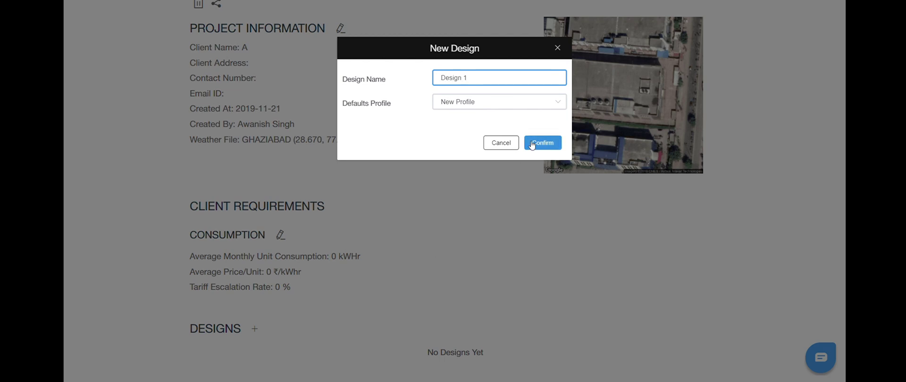
click(541, 142)
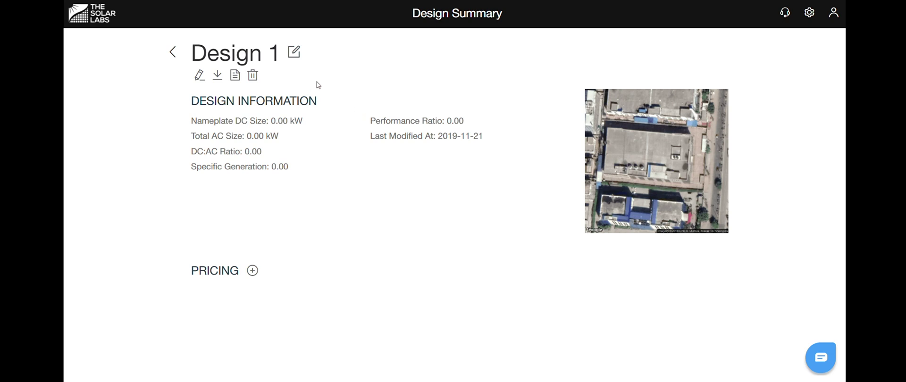
click(299, 59)
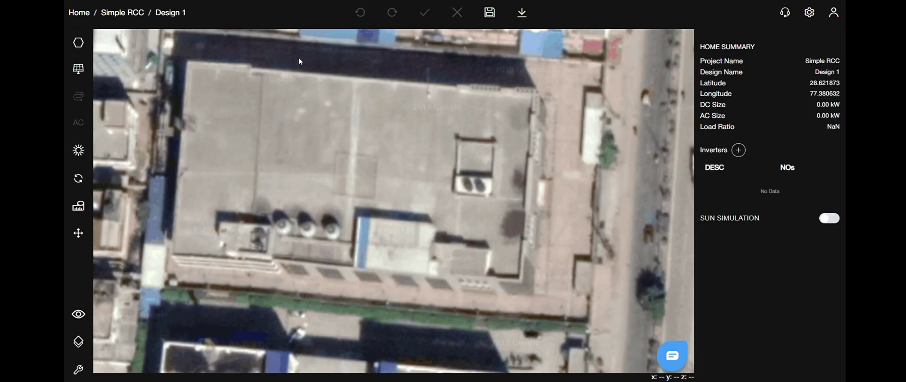
Begin a polygon model at the main roof's lower-left corner and draw its left edge with a length of 43.
drag(324, 161, 347, 175)
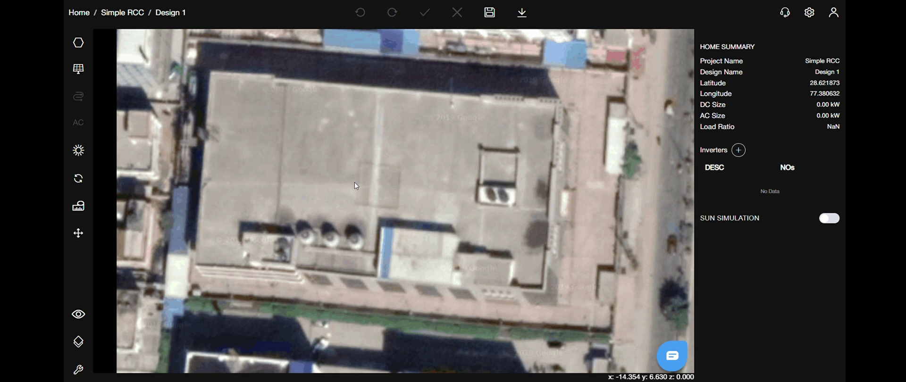
drag(398, 204, 439, 258)
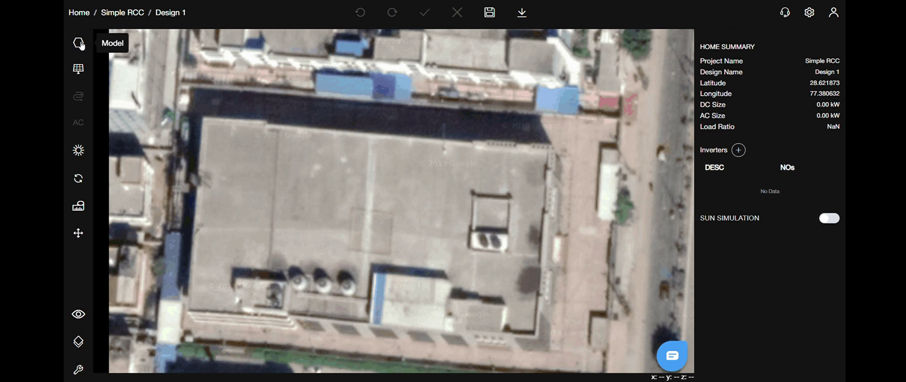
click(81, 45)
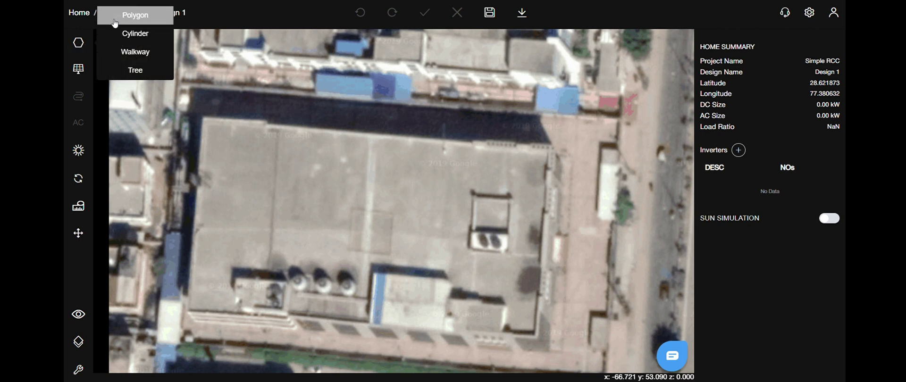
click(134, 14)
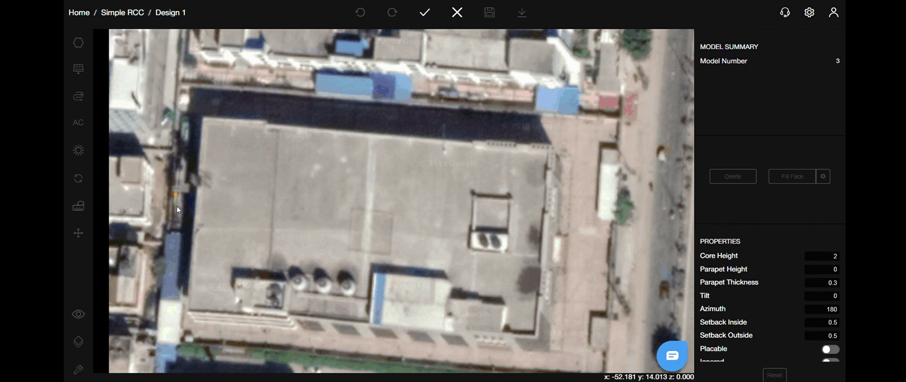
click(186, 311)
click(205, 119)
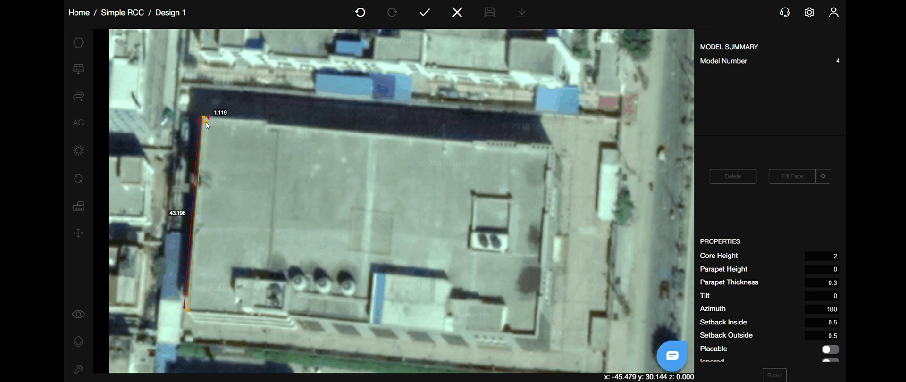
key(ctrl+z)
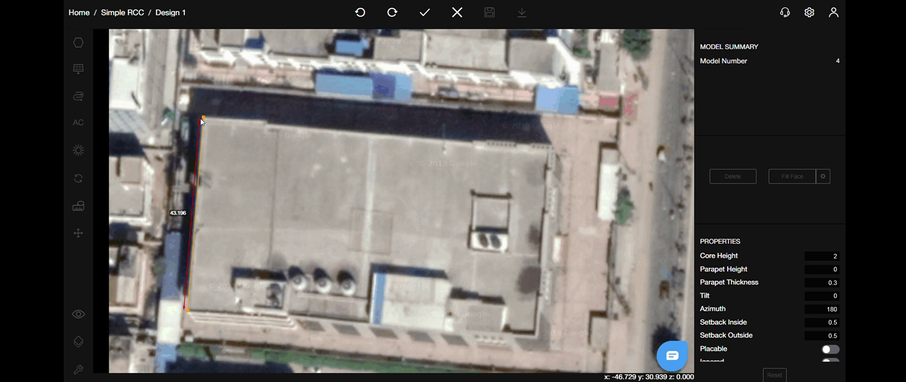
click(202, 121)
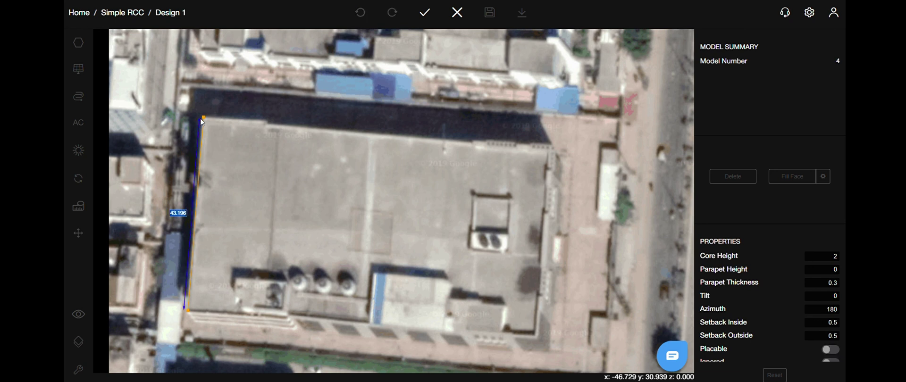
text(43)
key(Return)
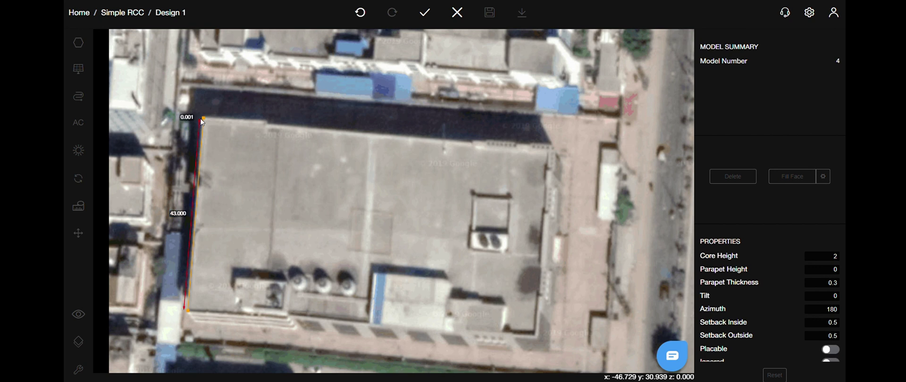
Continue the roof outline along the upper edge for about 14.25 to the notch and add an inward jog of 0.75.
click(267, 122)
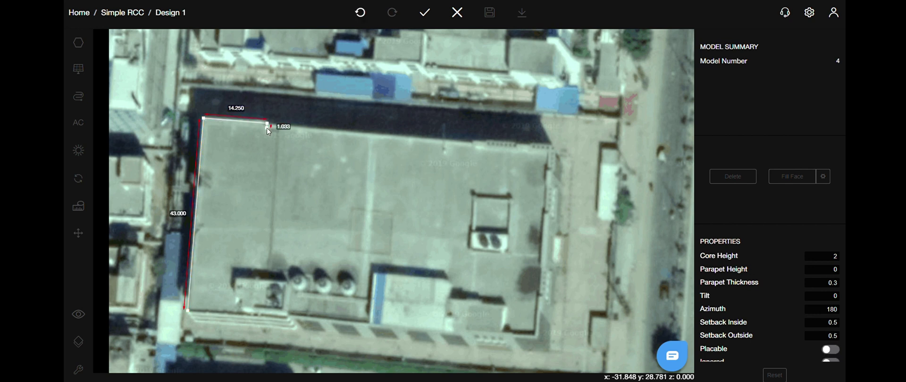
key(Tab)
text(0.75)
key(Return)
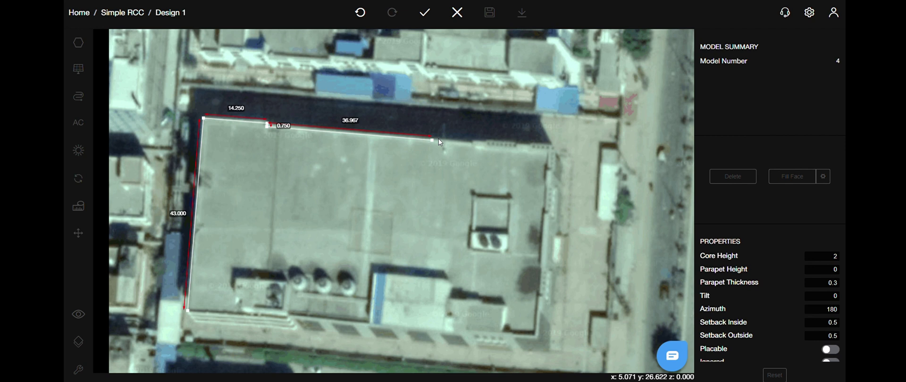
Extend the outline about 63.5 to the roof's upper-right corner and draw the right edge with a length of 42.
click(551, 148)
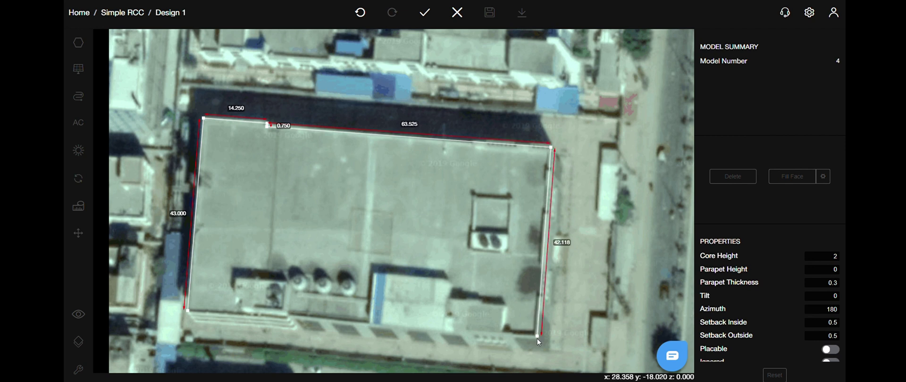
text(42)
key(Return)
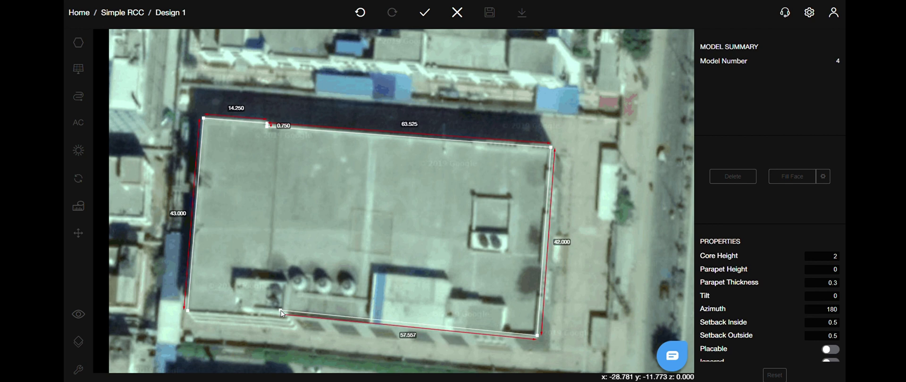
Trace the roof's lower edge for about 55, add a jog of about 0.7, and close the polygon at its starting corner.
click(292, 316)
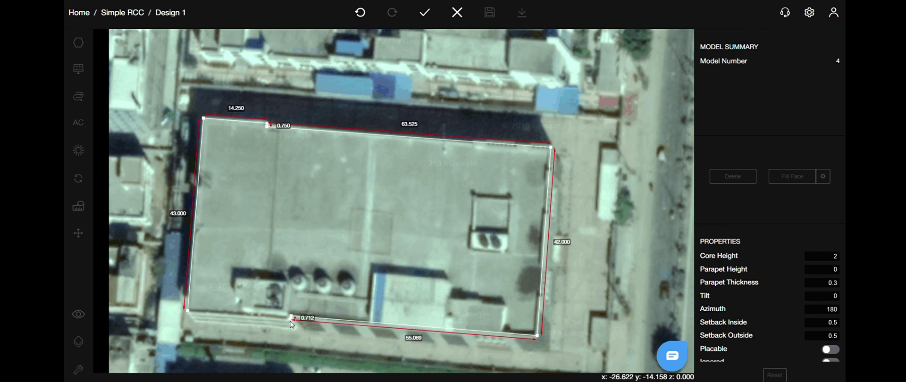
click(188, 311)
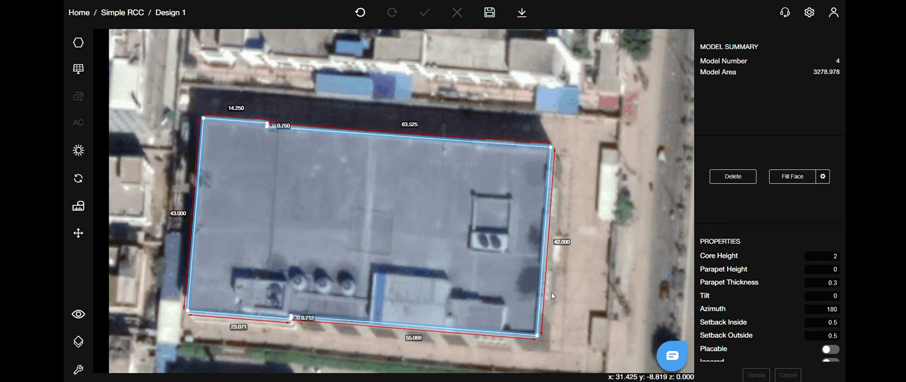
click(445, 86)
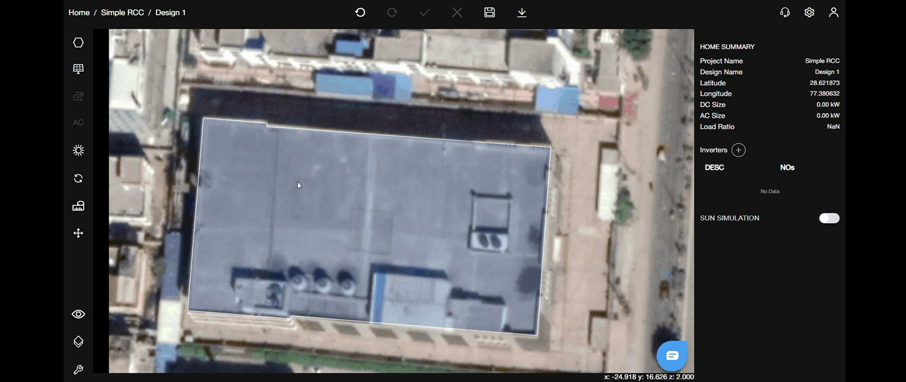
Set the roof model's core height to 10.5 and parapet height to 1, make it placeable, and apply the update.
click(411, 185)
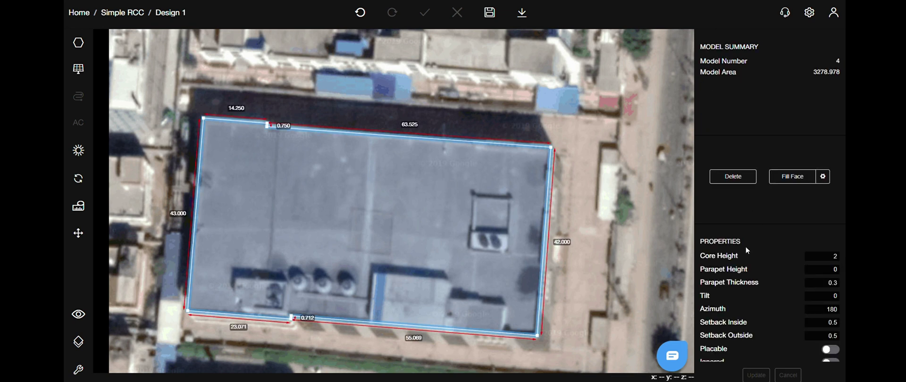
double_click(830, 256)
text(10.5)
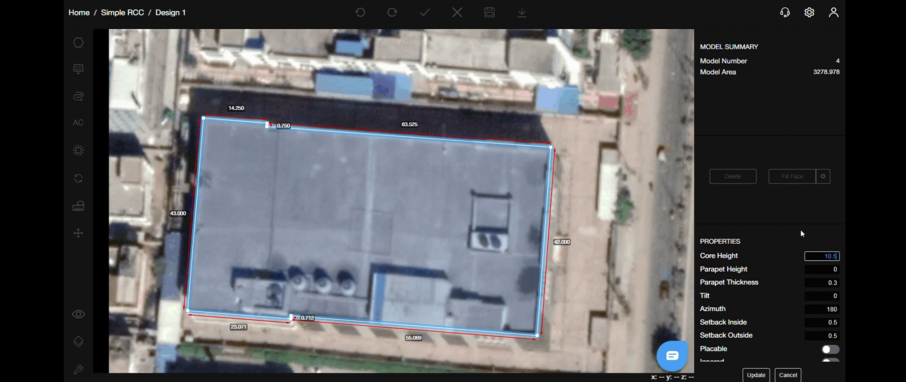
key(Tab)
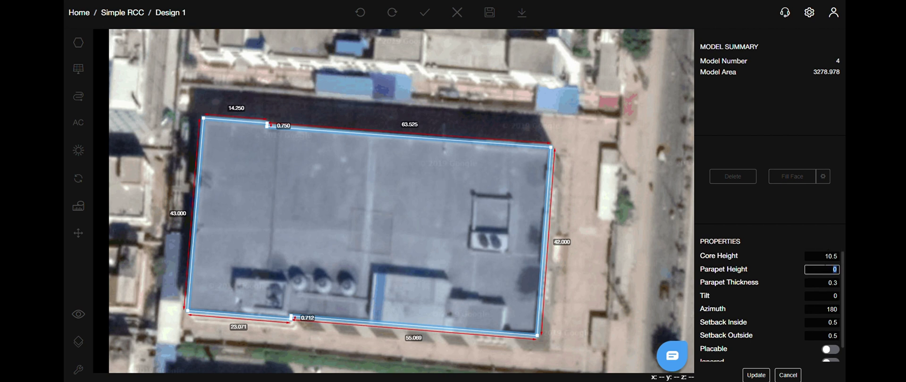
text(1)
click(830, 350)
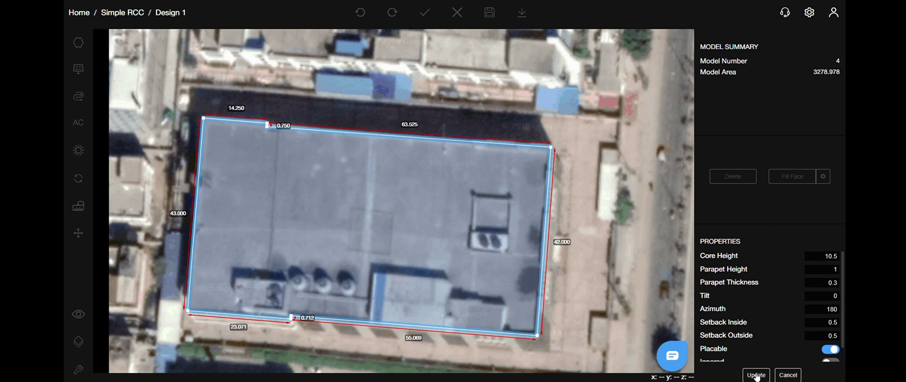
click(756, 375)
click(152, 310)
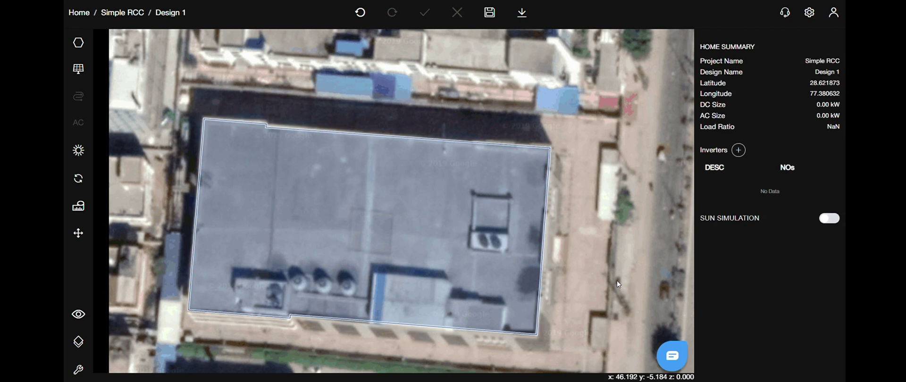
Inspect the building model in the 3D view from several angles and return to the 2D view.
click(79, 314)
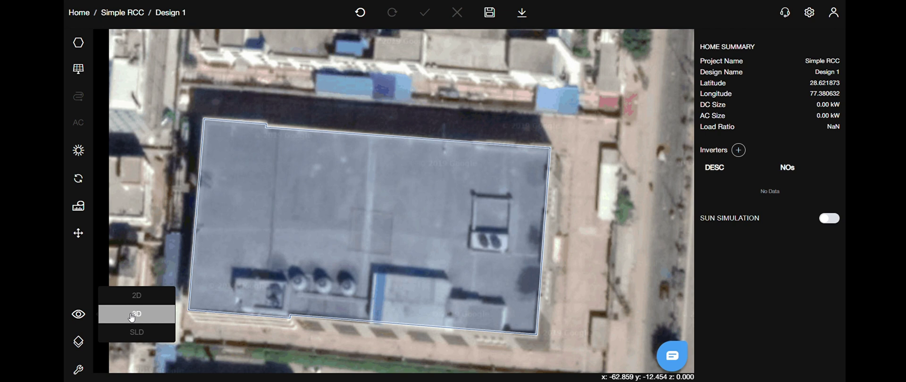
click(132, 315)
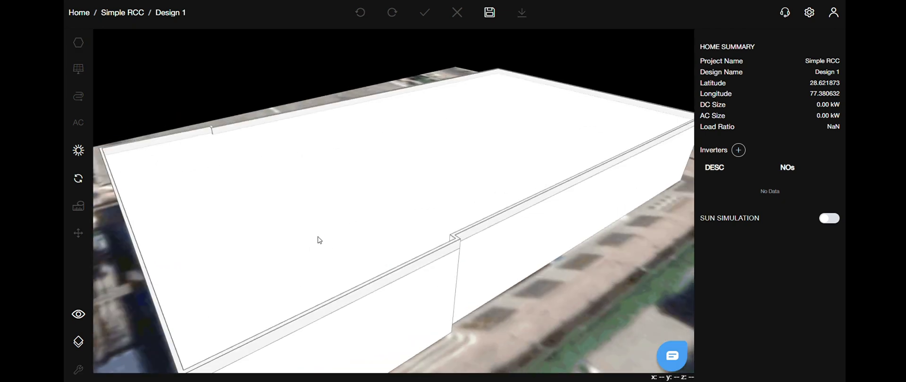
drag(411, 232, 385, 210)
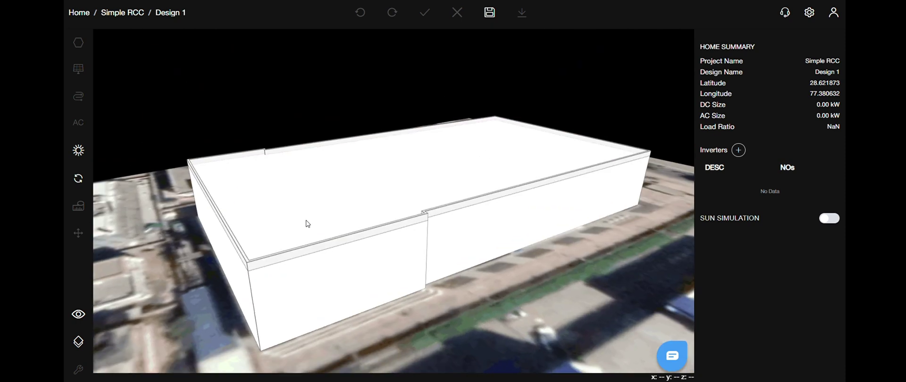
drag(271, 200, 255, 189)
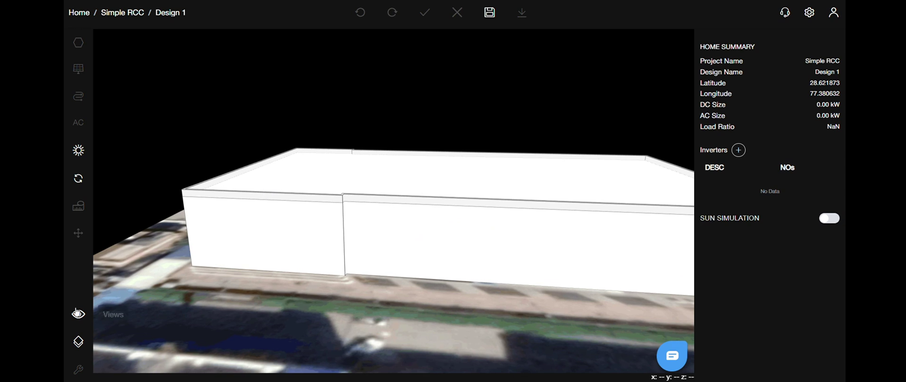
mouse_move(123, 308)
click(127, 295)
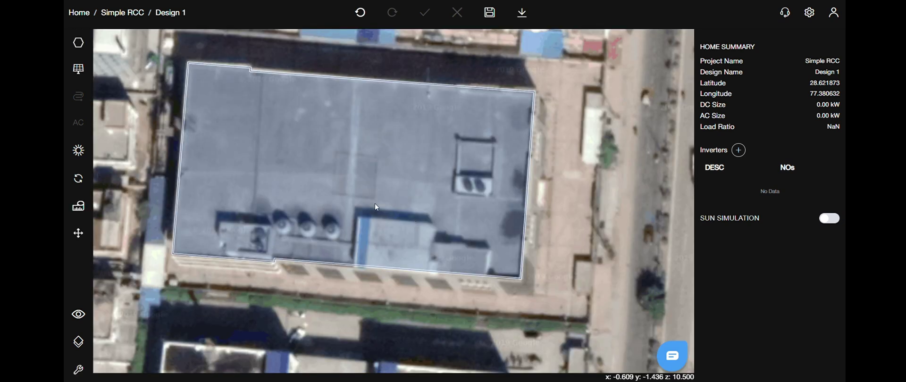
Start a polygon for the small rooftop room near the roof's lower-right corner, with a lower edge of 12.75 along the roof boundary.
scroll(283, 198, up, 3)
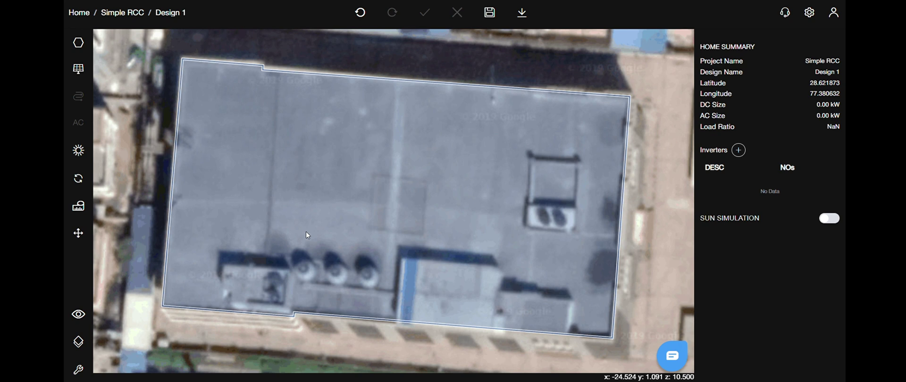
right_drag(303, 276, 277, 202)
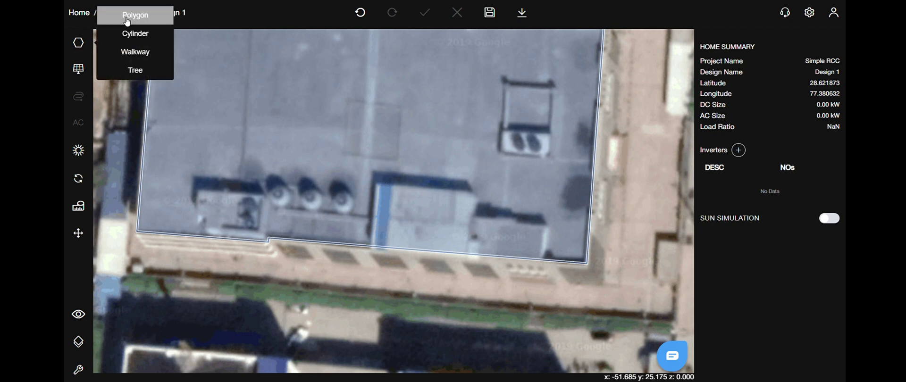
click(126, 22)
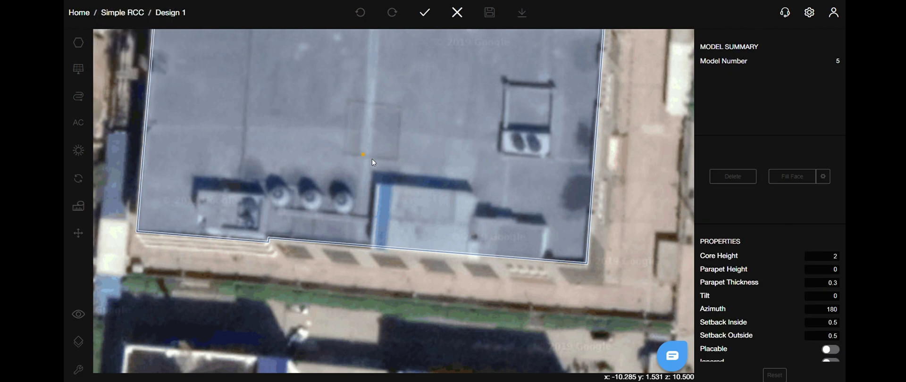
scroll(375, 170, up, 3)
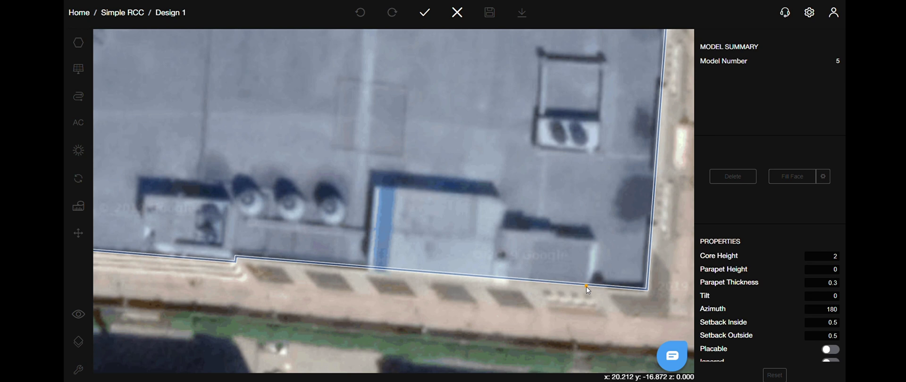
click(586, 287)
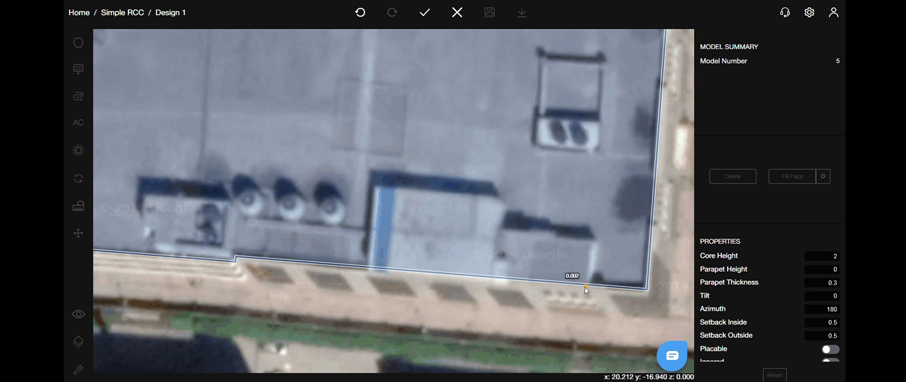
click(490, 284)
text(12)
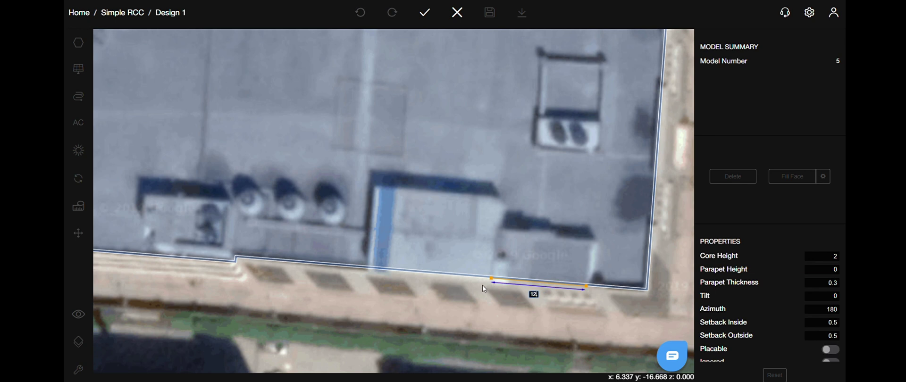
text(.75)
key(Return)
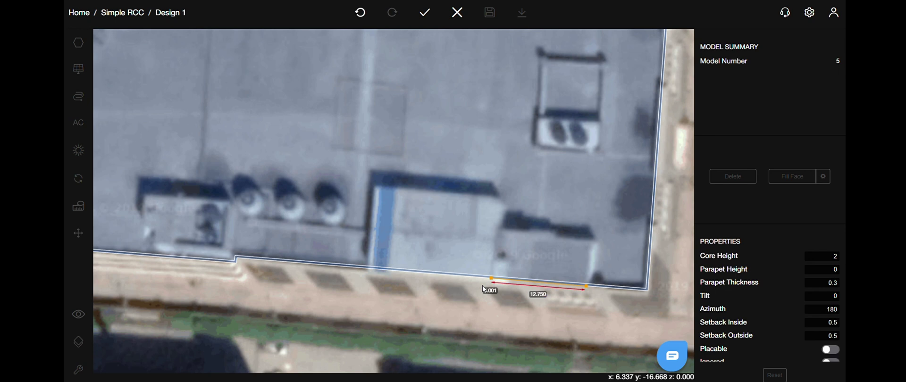
Continue the small room's outline with a left edge of 6.5, an upper edge segment of 4.6 and an outward jog of 0.5.
text(6.5)
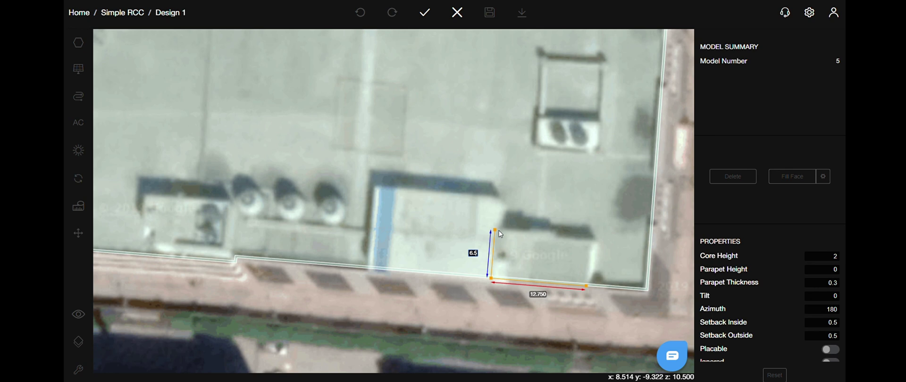
key(Return)
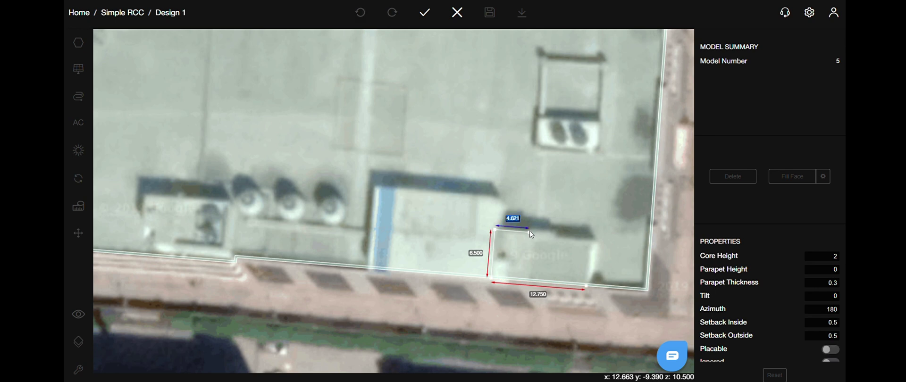
text(4.6)
key(Return)
text(0.5)
key(Return)
Complete the small room's outline with a 3.25 segment, a 0.5 inward jog, a 4.9 segment and a 6.5 right edge closing the polygon.
key(Tab)
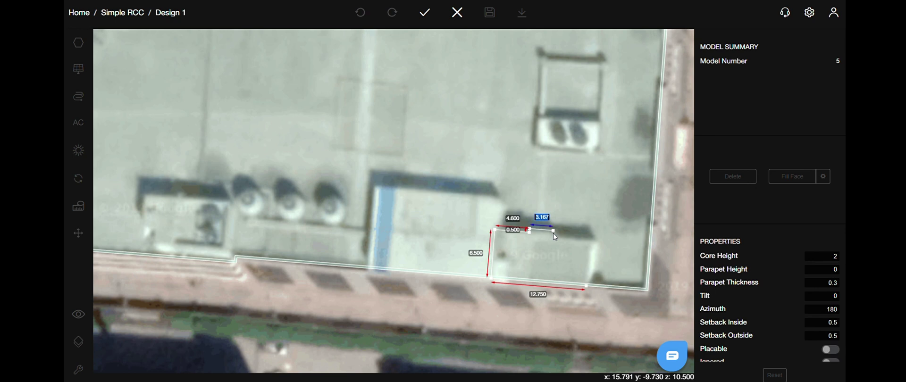
key(Return)
click(553, 236)
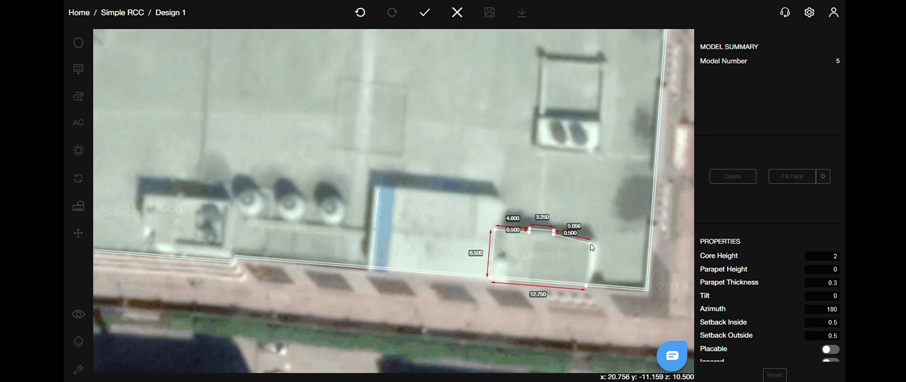
click(589, 238)
click(588, 284)
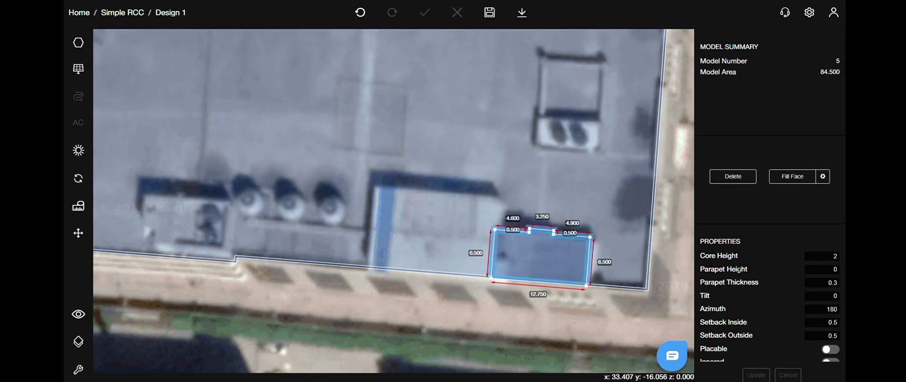
Set the small room's core height to 3, apply the update, and deselect the model.
drag(837, 257, 689, 262)
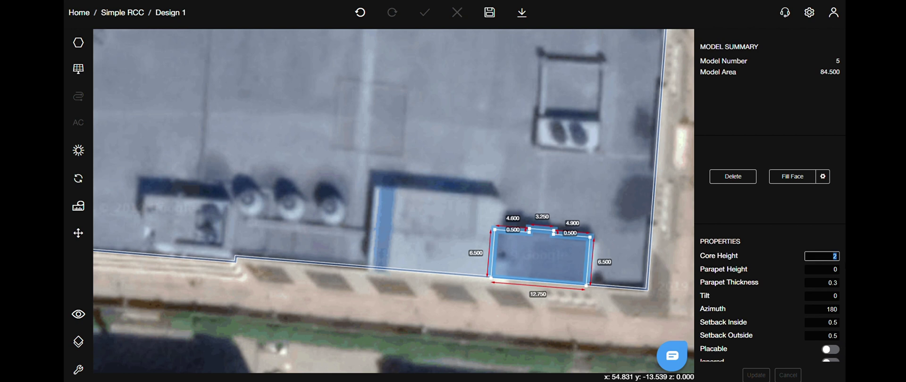
text(3)
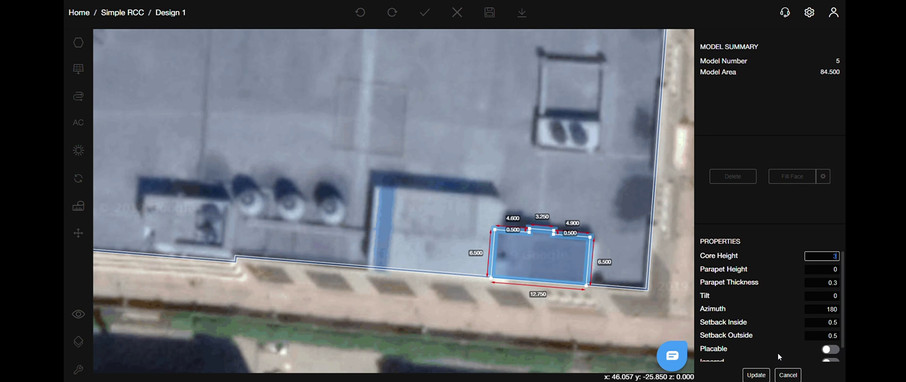
click(758, 375)
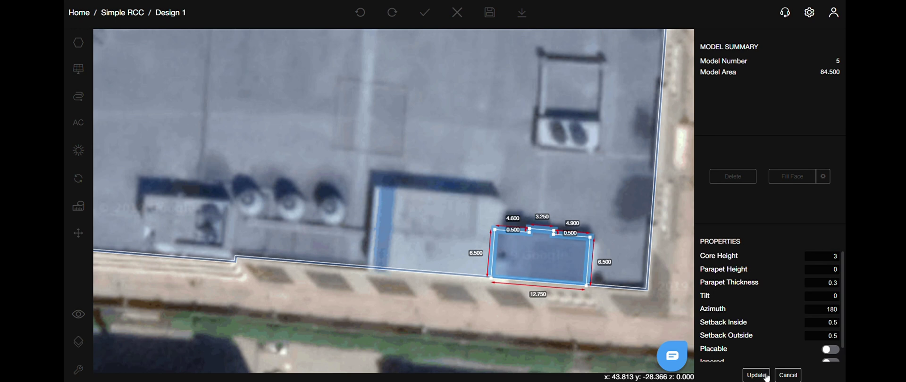
click(476, 322)
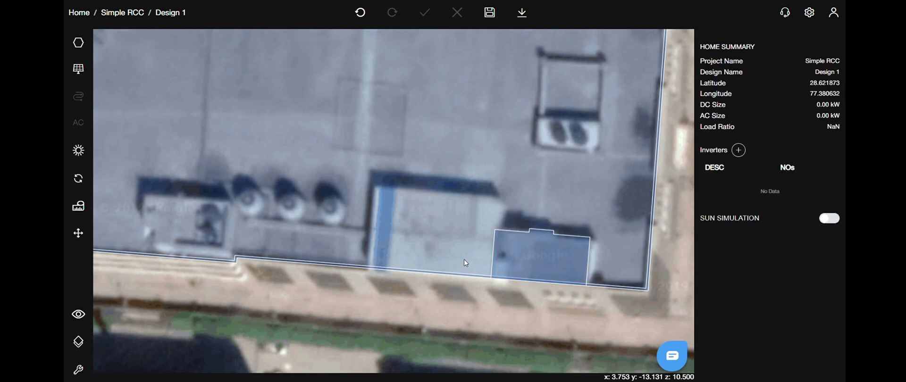
Draw a rectangular polygon of about 16.57 by 11 over the larger rooftop room, adjoining the small room's left side.
click(464, 211)
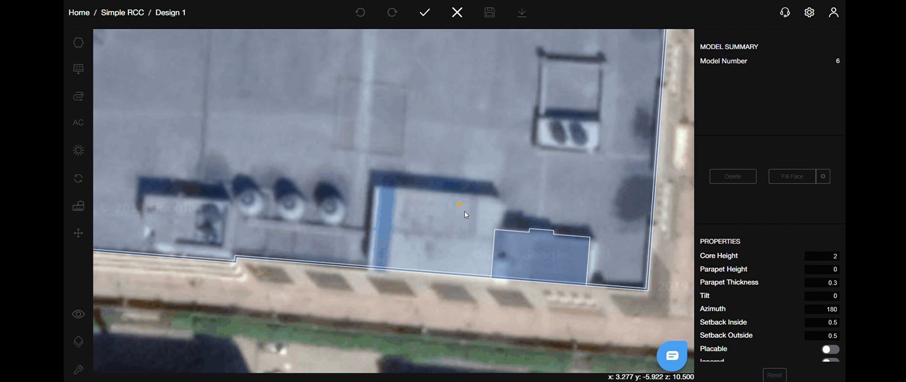
click(490, 278)
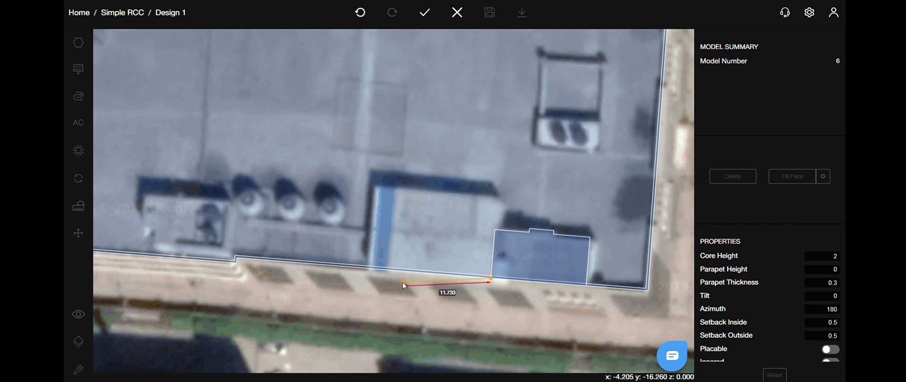
click(367, 268)
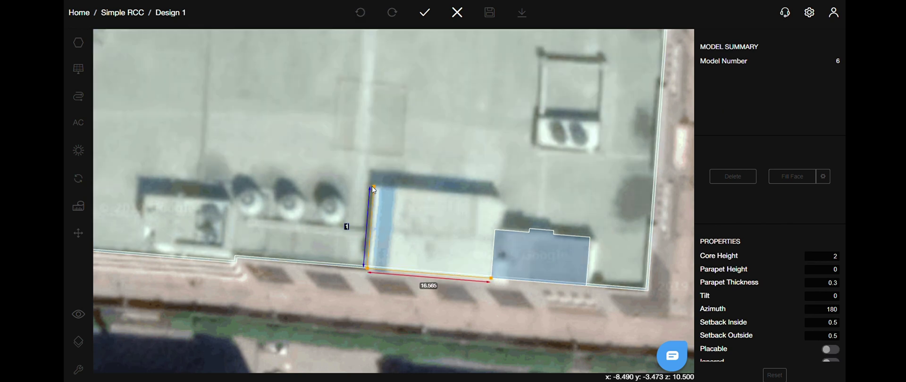
click(374, 186)
click(498, 196)
click(491, 278)
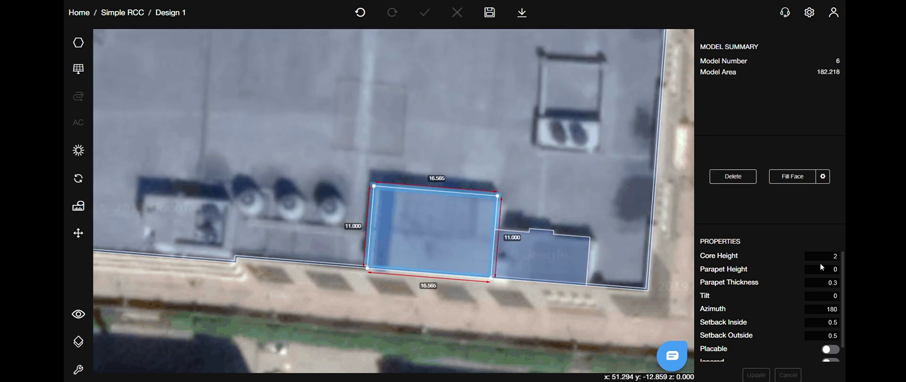
Set the larger rooftop room's core height to 3 and apply the update.
drag(835, 256, 699, 283)
text(3)
click(755, 375)
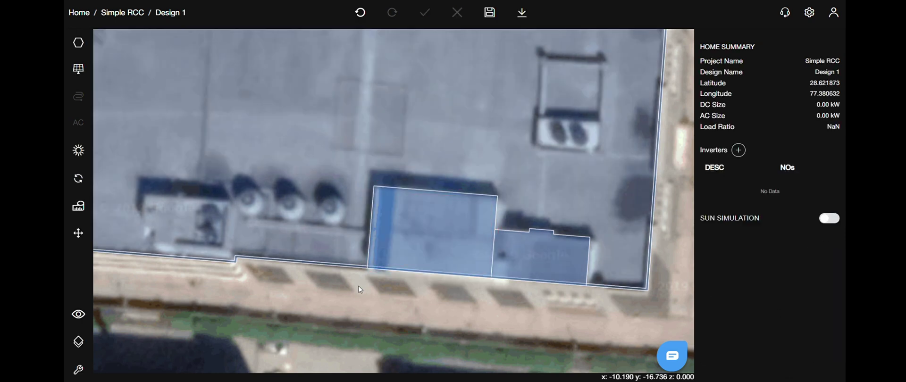
Examine the two rooftop rooms on the building in the 3D view and return to the 2D view.
right_drag(359, 289, 378, 184)
scroll(378, 182, up, 4)
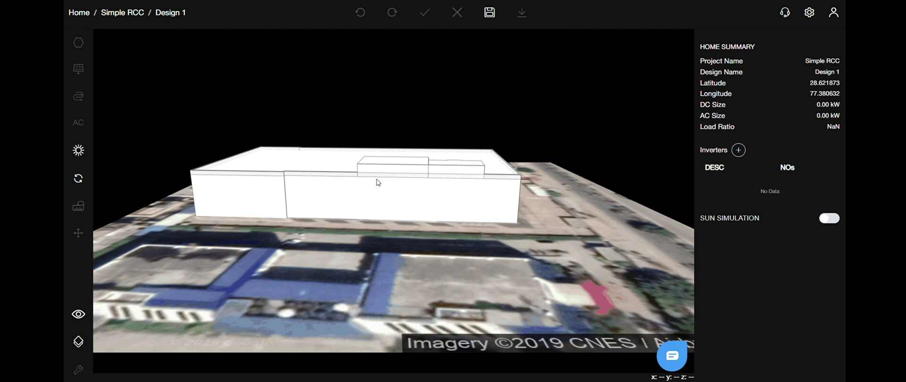
scroll(420, 142, up, 1)
right_drag(401, 161, 315, 166)
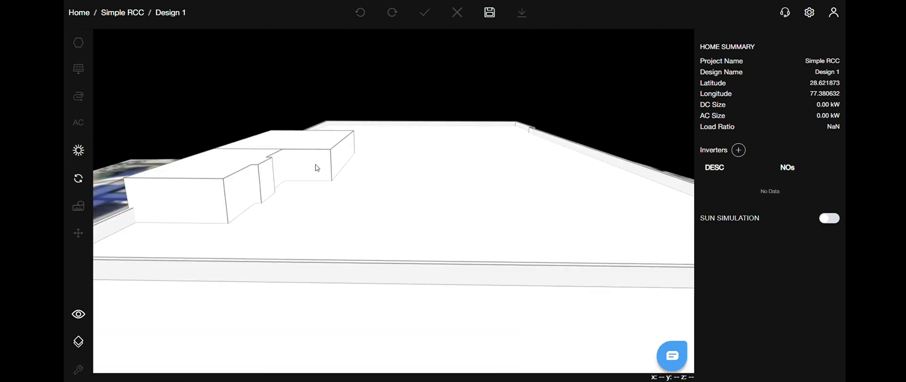
key(Escape)
Start an L-shaped polygon around the small structure beside the three round tanks, giving its first two edges lengths of 6.5 and 9.
scroll(329, 174, up, 3)
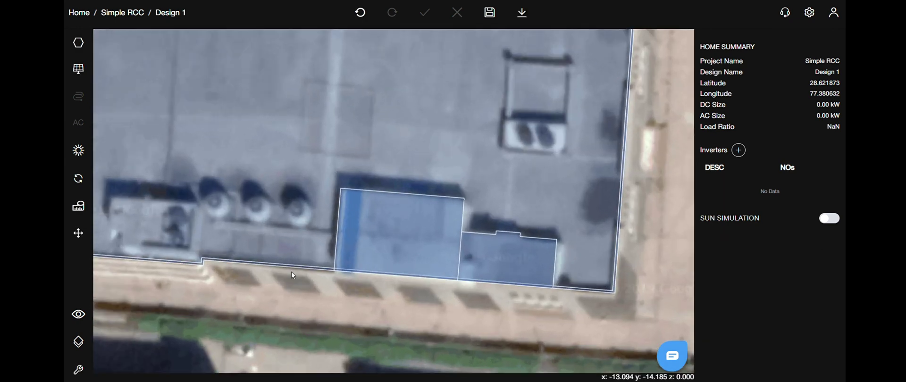
scroll(293, 276, up, 2)
scroll(353, 272, down, 2)
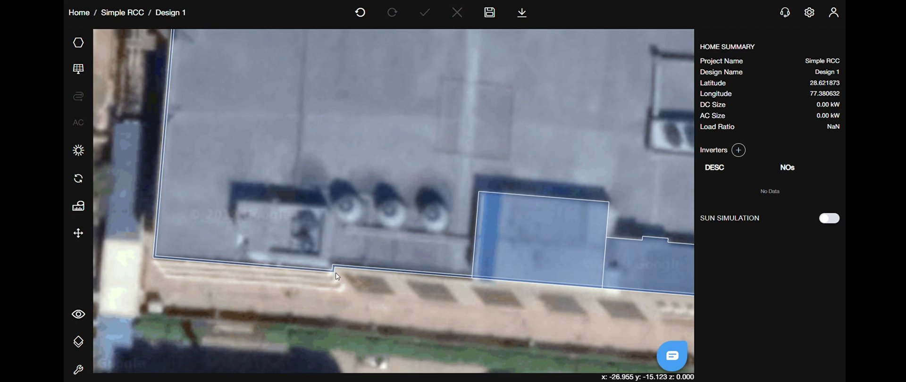
click(443, 244)
right_drag(325, 311, 369, 313)
click(327, 305)
scroll(327, 306, up, 3)
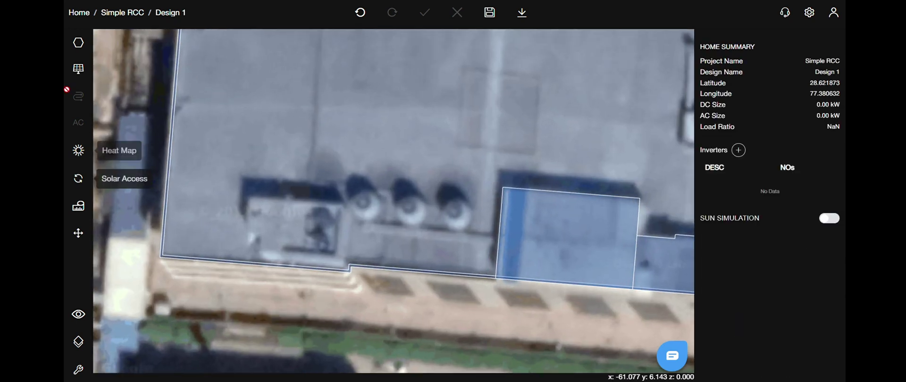
mouse_move(79, 42)
click(106, 34)
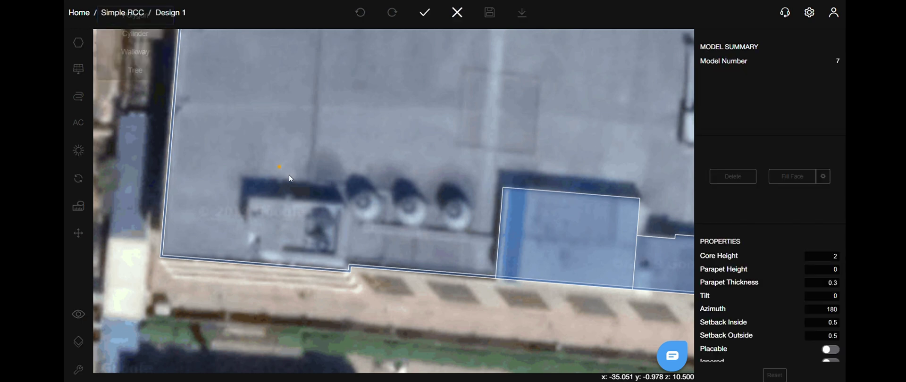
scroll(330, 217, up, 2)
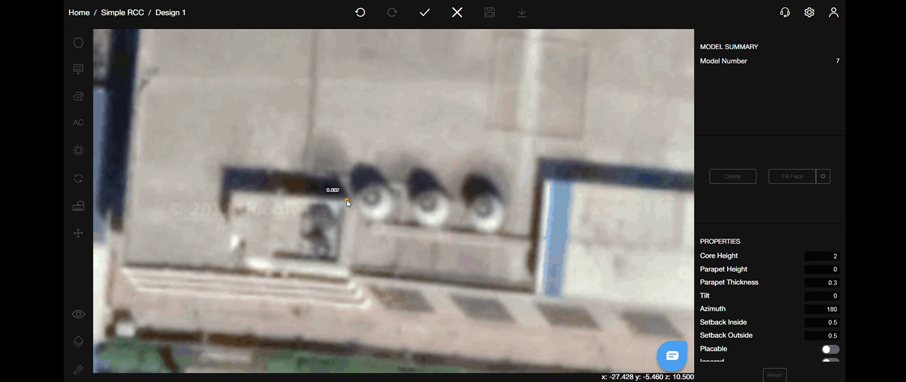
click(342, 270)
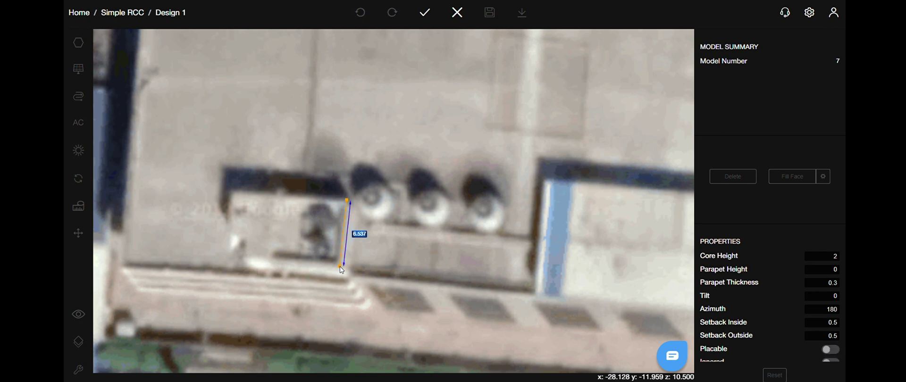
text(6.5)
key(Return)
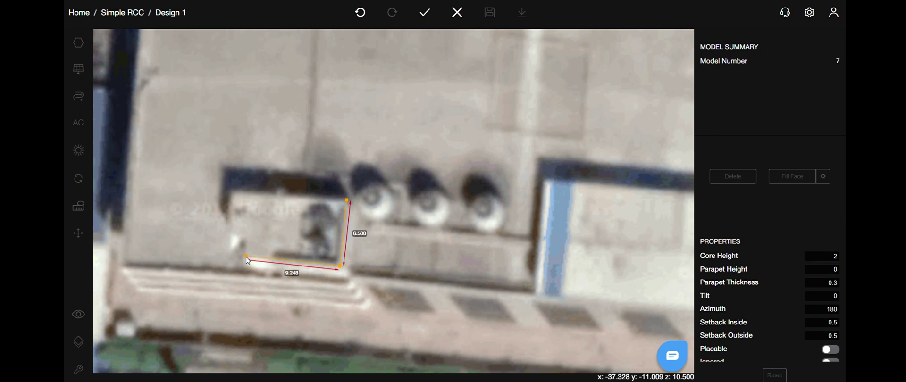
text(9)
key(Return)
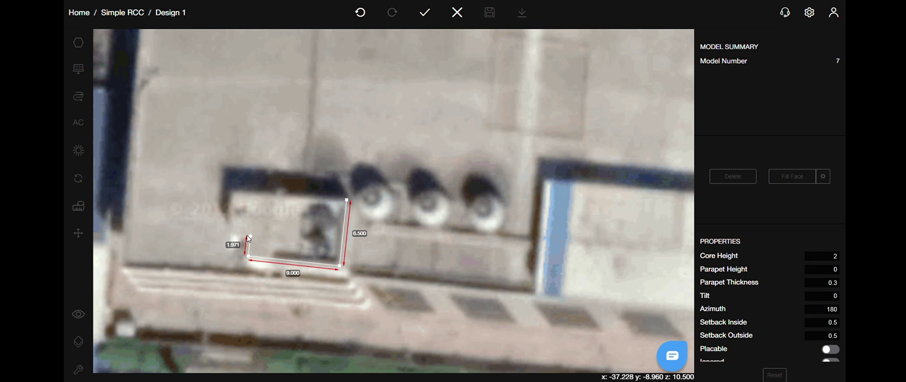
Complete the L-shaped outline with notch edges of 2.5 and 2.25, then edges of about 4 and 11.25 back to the starting corner.
key(Tab)
text(2.5)
key(Return)
text(2)
text(.25)
key(Return)
click(233, 187)
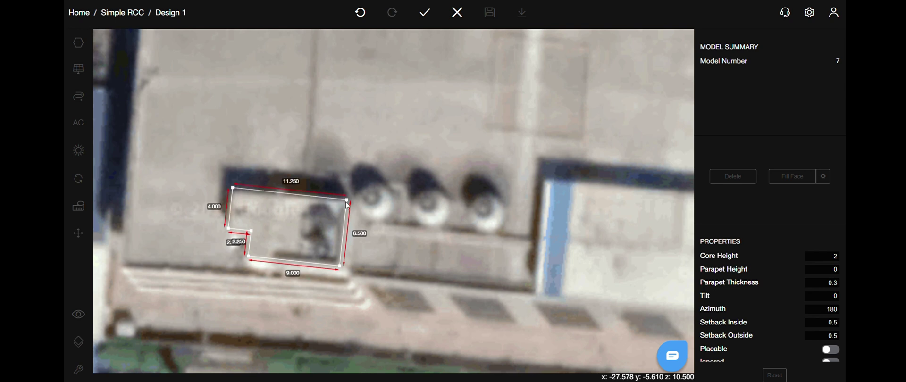
click(346, 201)
click(379, 327)
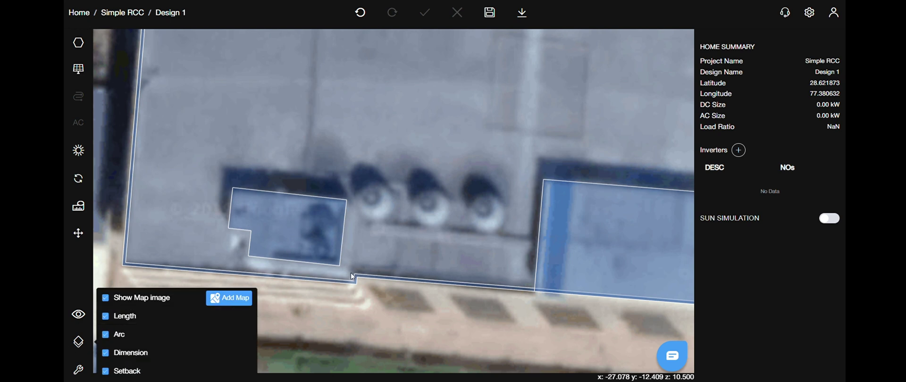
Nudge the L-shaped model's lower-left corner, set that corner's angle to 90, and deselect the model.
click(338, 330)
click(298, 244)
scroll(297, 244, up, 3)
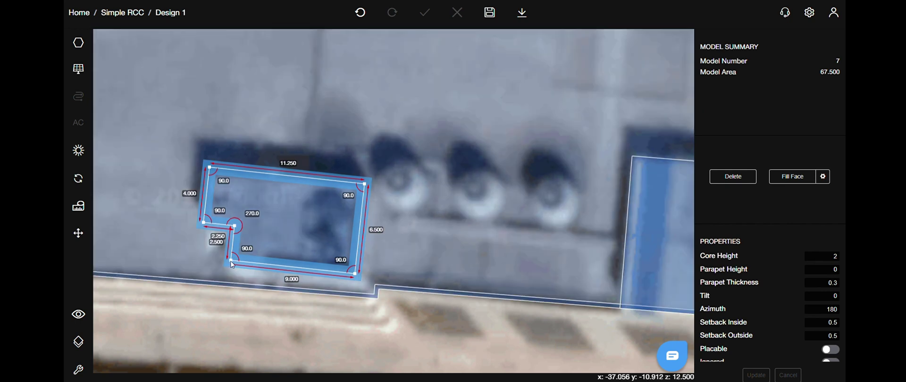
drag(232, 265, 234, 267)
click(248, 252)
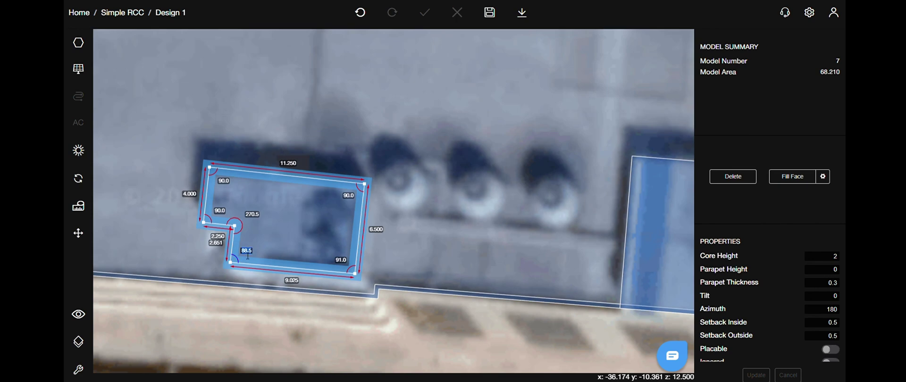
click(247, 256)
text(90)
key(Return)
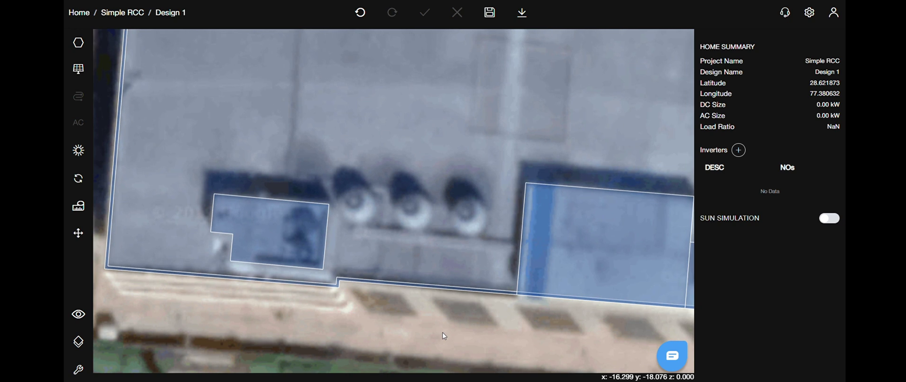
Draw a cylinder with a radius of 0.75 over the uppermost small tank on the L-shaped structure.
key(h)
scroll(298, 263, up, 2)
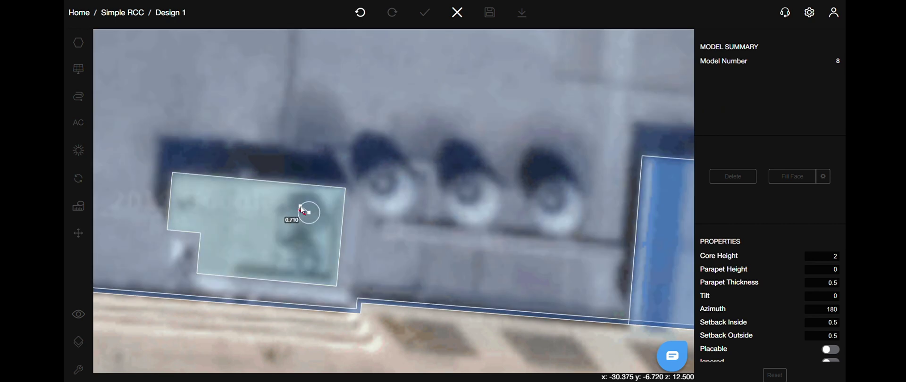
click(302, 207)
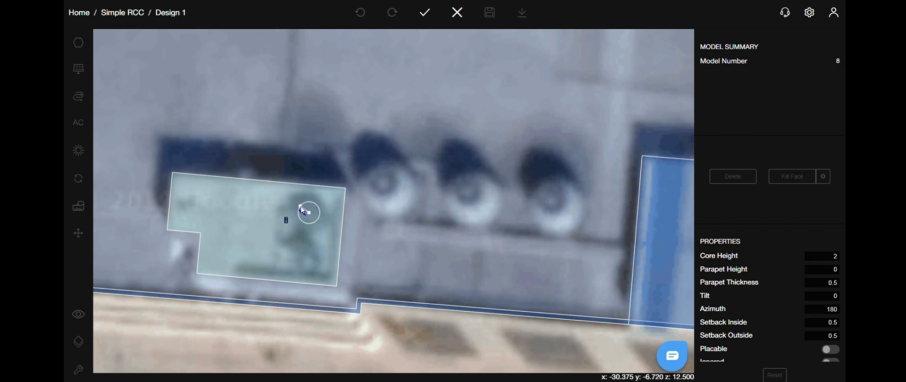
key(Return)
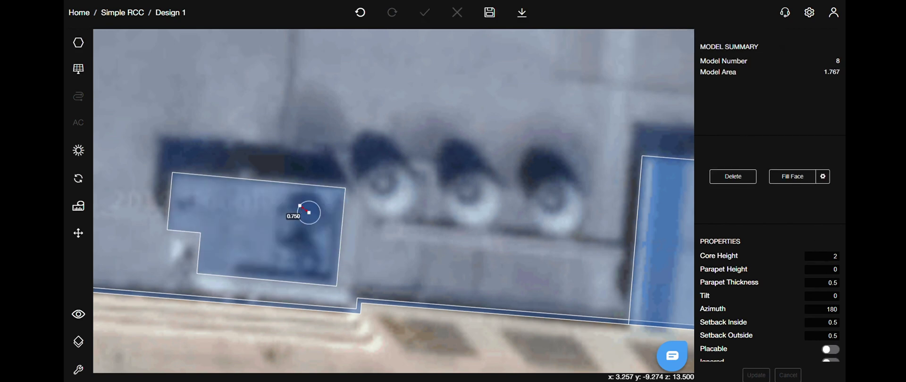
Set the small cylinder's core height to 1.5 and apply the update.
mouse_move(837, 256)
mouse_down()
mouse_move(793, 262)
mouse_move(849, 260)
mouse_up()
click(826, 257)
text(1.5)
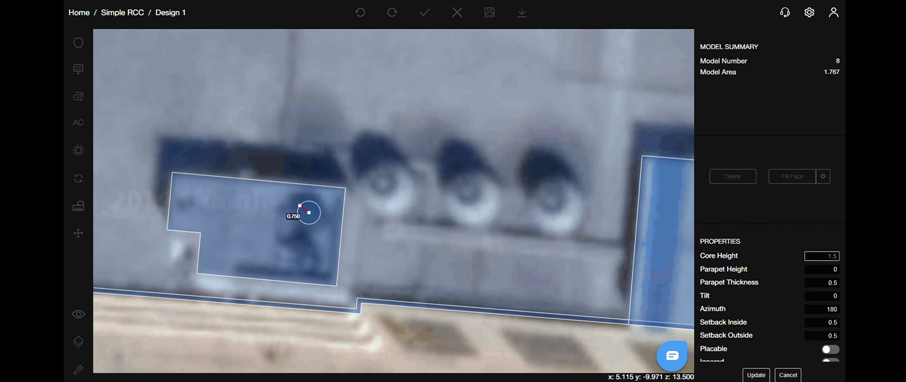
key(Return)
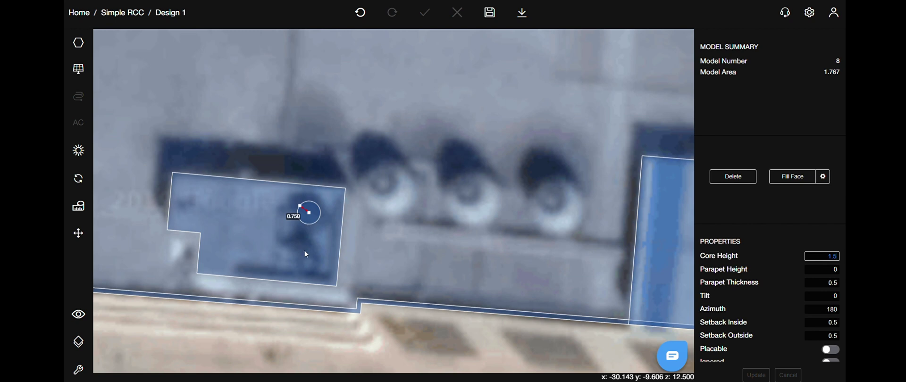
Copy the small cylinder onto the middle and lower tanks of the L-shaped structure and adjust the last copy's position.
key(ctrl+c)
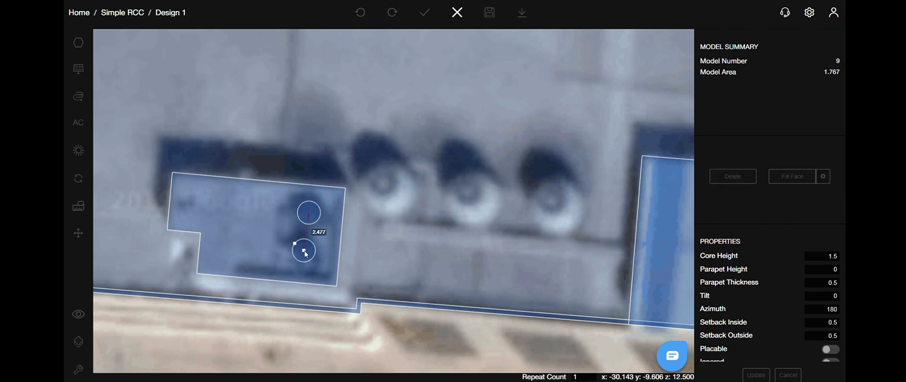
key(g)
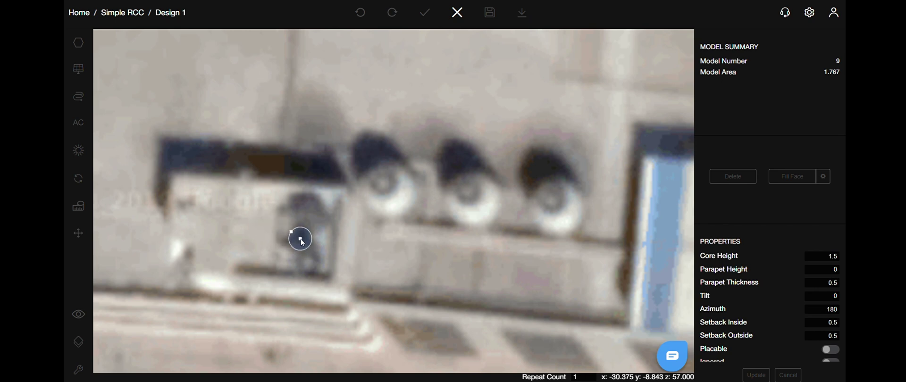
click(302, 242)
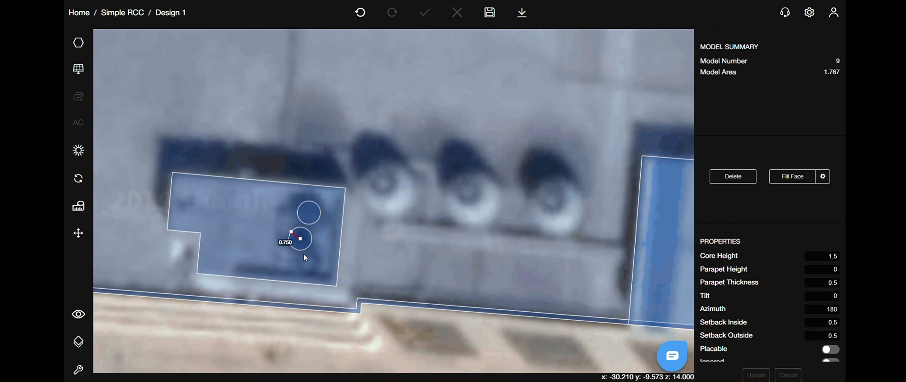
key(c)
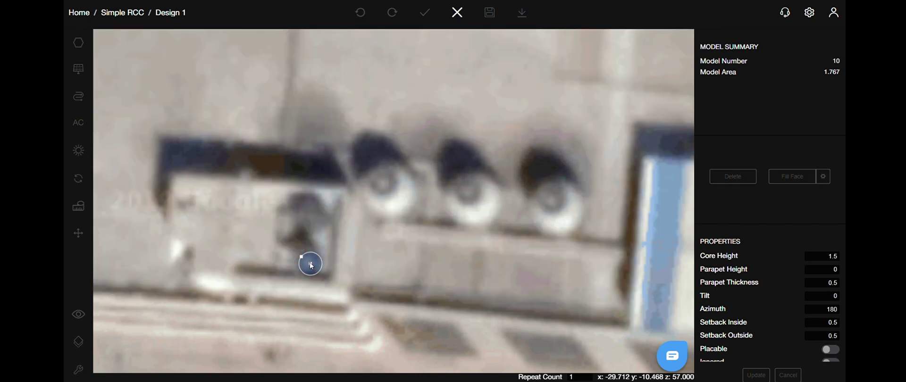
click(310, 266)
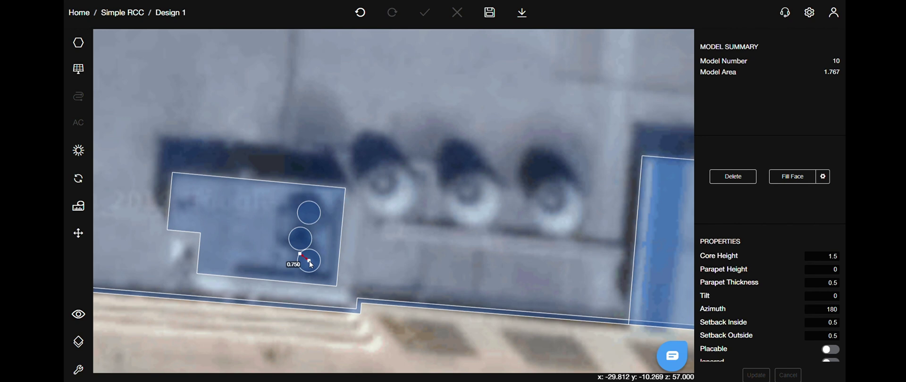
drag(319, 271, 318, 272)
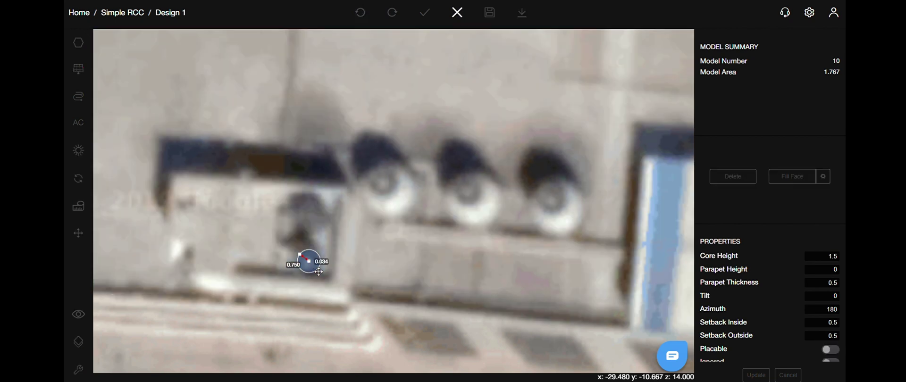
click(319, 272)
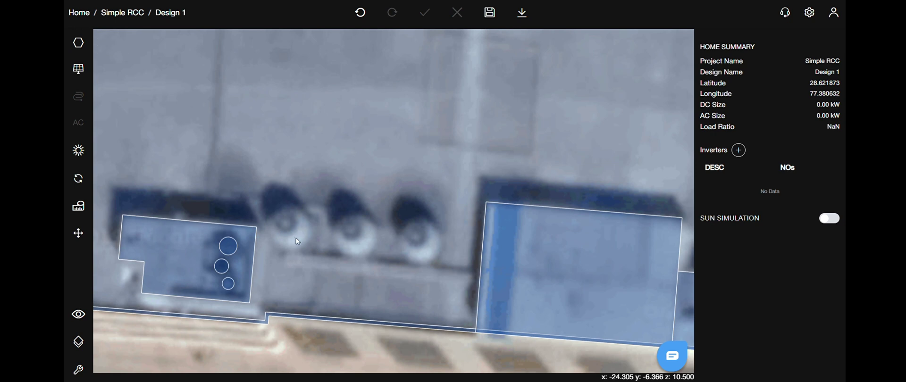
Draw a cylinder over the leftmost of the three large round tanks, shift it onto the tank, and set its radius to 1.5.
click(285, 222)
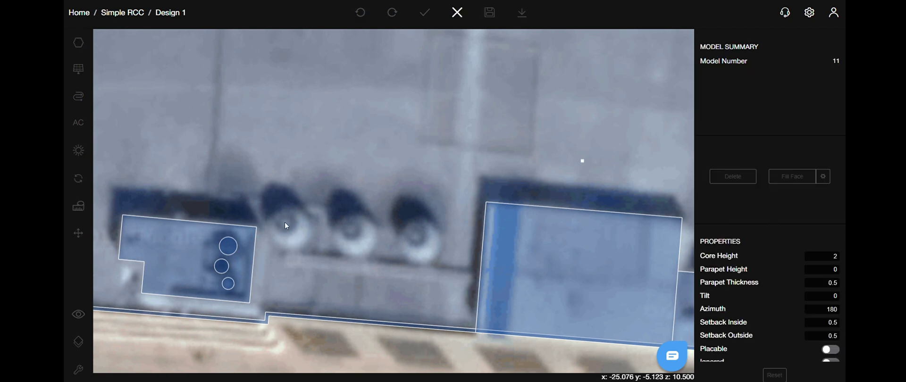
click(289, 223)
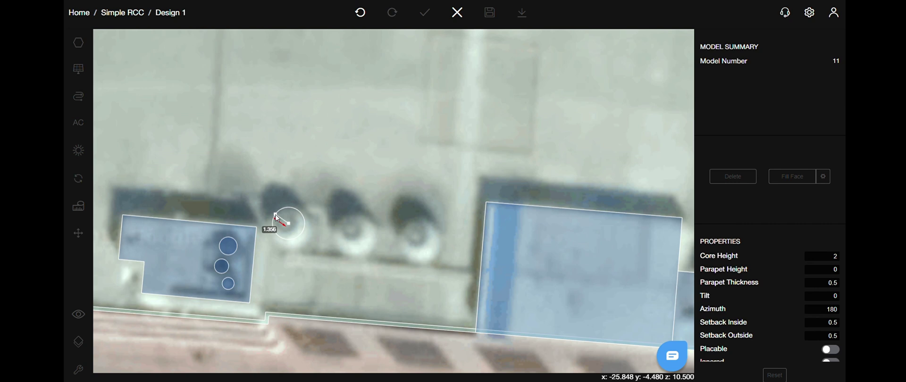
click(273, 214)
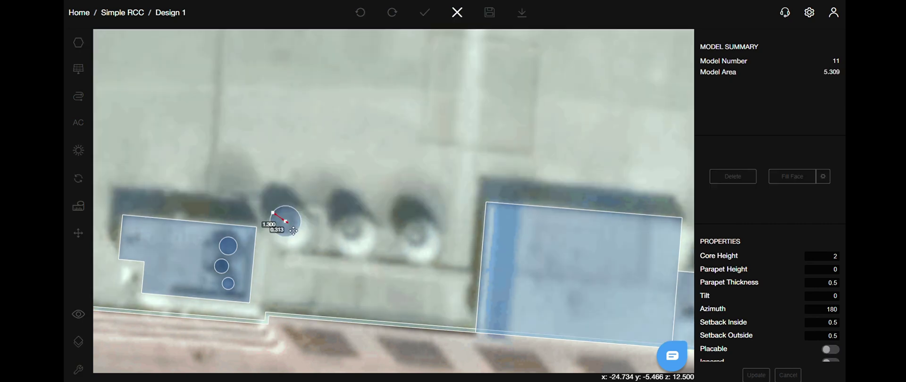
key(Tab)
drag(294, 231, 288, 243)
text(1.5)
key(Return)
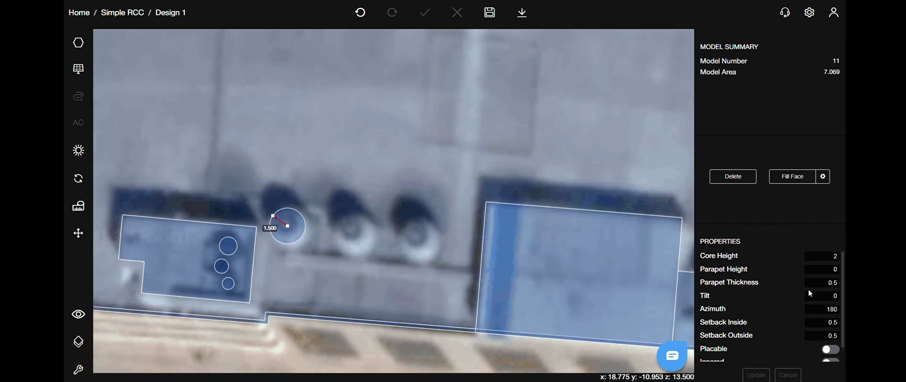
Set the large tank cylinder's core height to 2.5 and copy it onto the other two round tanks.
click(821, 255)
text(.5)
click(753, 375)
key(c)
click(353, 234)
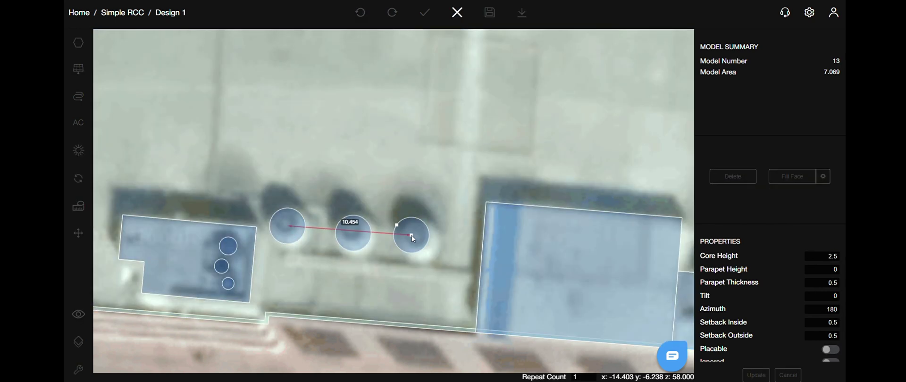
drag(412, 236, 418, 238)
Draw a rectangular polygon of about 8.64 by 4.17 over the white platform near the roof's right edge.
scroll(428, 269, up, 5)
mouse_move(566, 250)
right_down()
mouse_move(428, 270)
mouse_move(377, 247)
right_up()
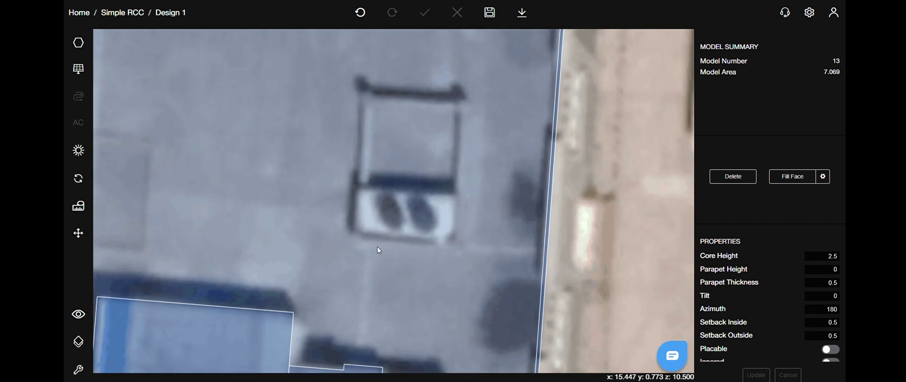
key(p)
click(357, 186)
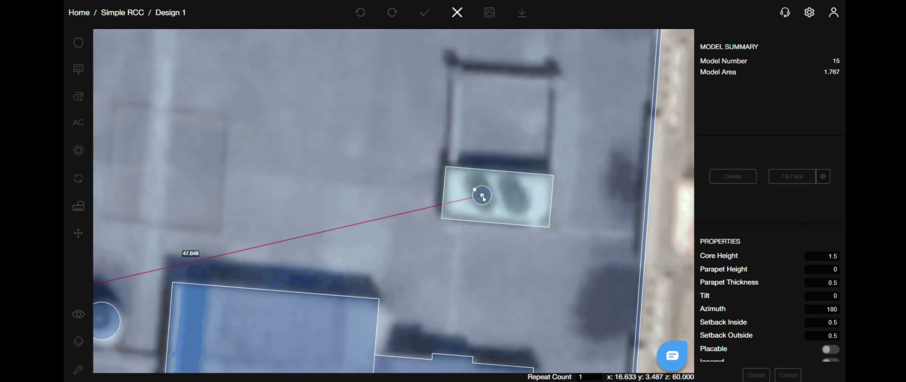
Place copies of the small 1.5-high cylinder on the two dark tanks of the white platform.
click(479, 196)
click(515, 199)
key(Escape)
Set the platform rectangle's core height to 3 and apply the update.
scroll(415, 200, down, 2)
click(433, 201)
double_click(821, 255)
text(3)
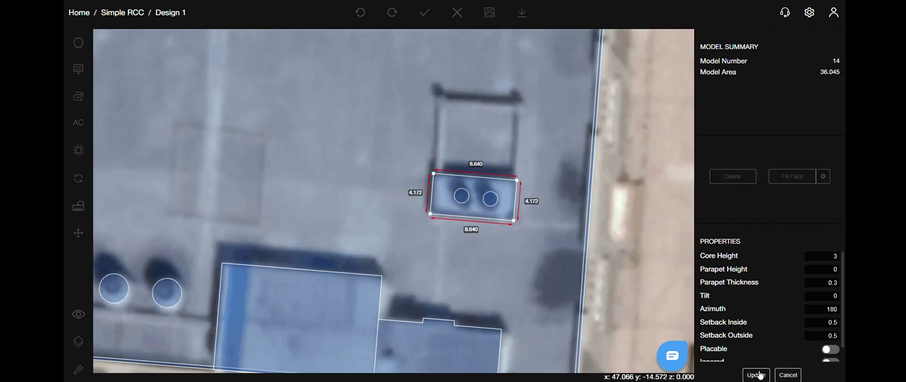
click(757, 375)
Model the frame above the platform with narrow side strips and a 7.64 by 0.5 rectangular crossbeam joining their far ends.
right_drag(561, 192, 525, 242)
scroll(526, 242, up, 2)
key(p)
click(376, 206)
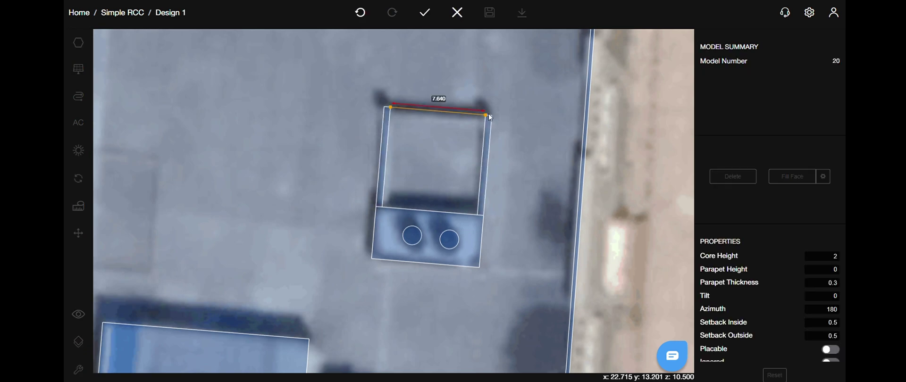
click(485, 114)
text(.5)
key(Return)
click(393, 117)
key(Return)
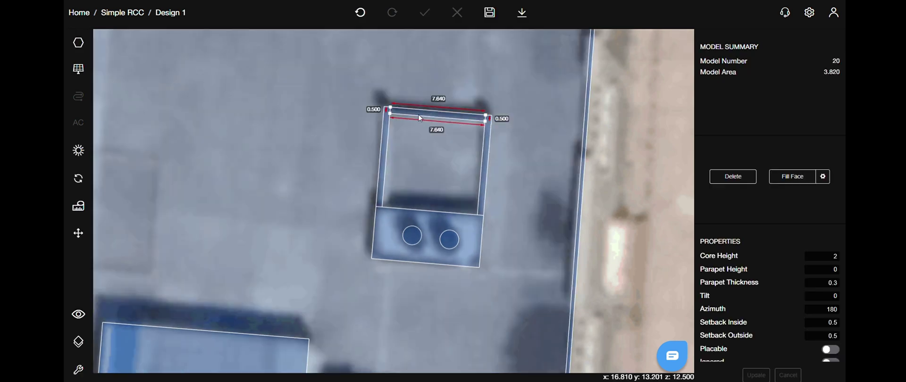
Draw a narrow rectangular polygon about 11.2 long and 0.6 wide along the middle of the roof's right edge.
key(Escape)
scroll(523, 176, down, 2)
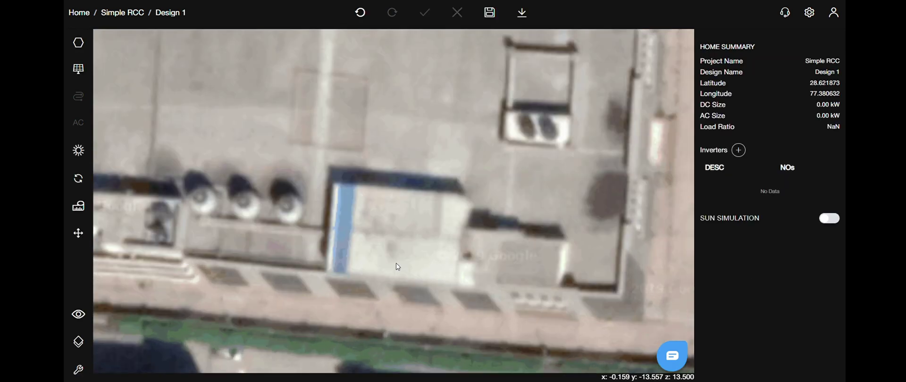
scroll(396, 267, down, 2)
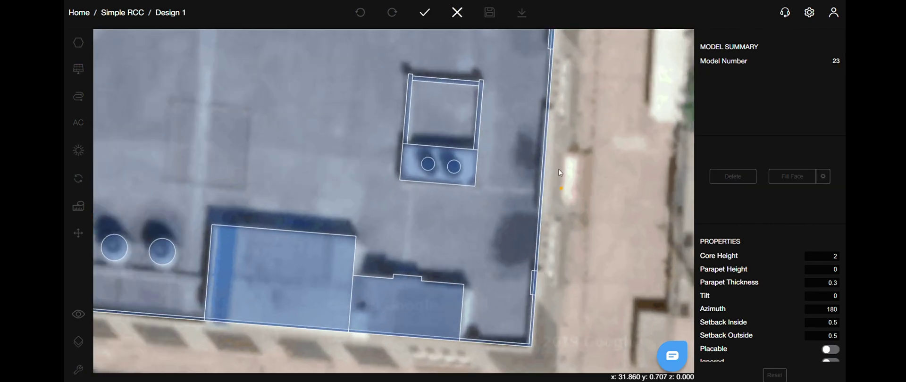
click(549, 108)
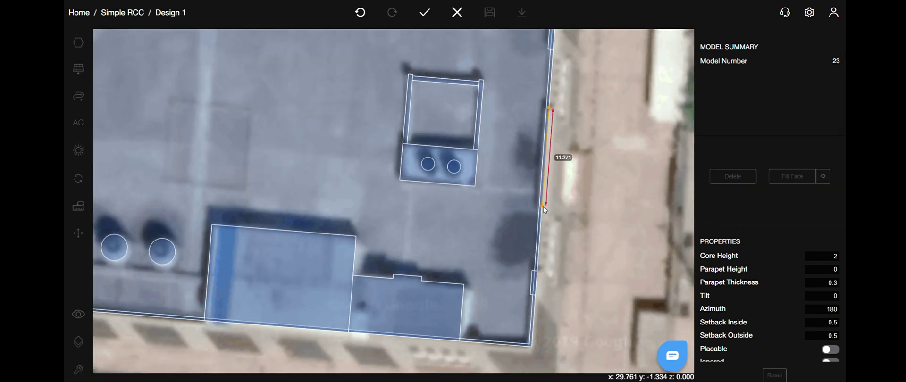
text(0.6)
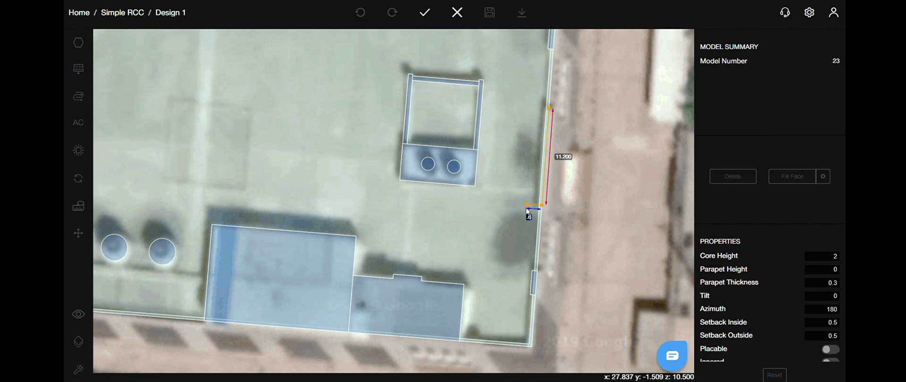
key(Return)
click(543, 108)
key(Return)
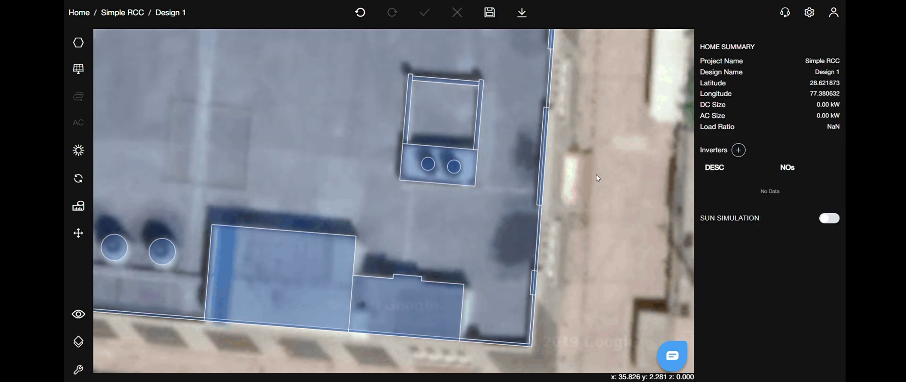
Check the building in 3D and fill the main roof face with solar panels.
key(3)
scroll(477, 186, up, 5)
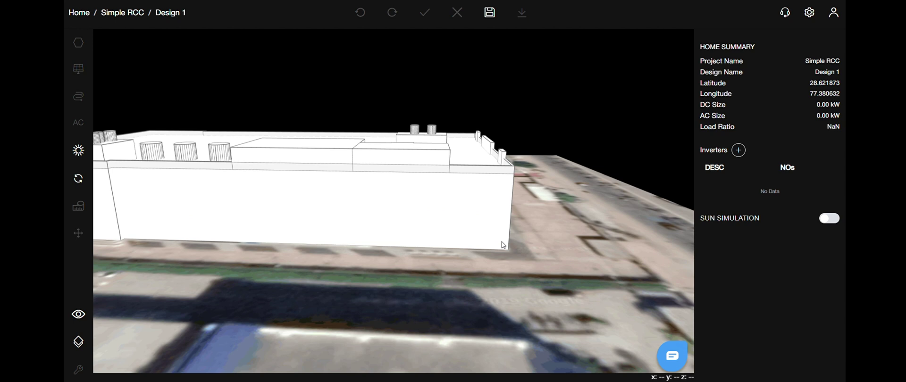
drag(503, 245, 366, 191)
key(2)
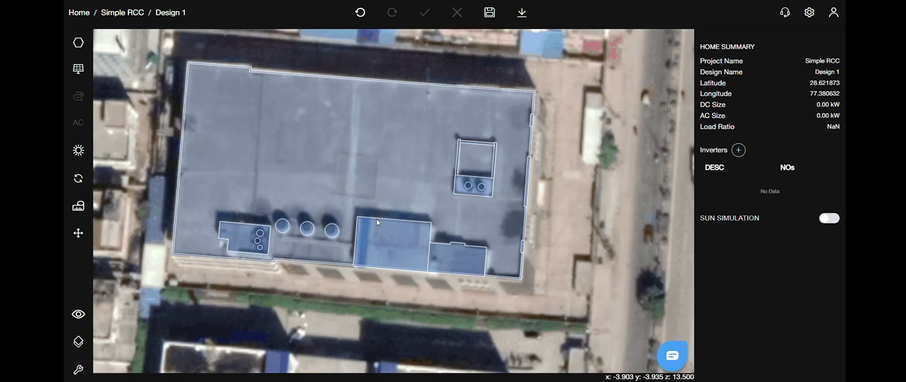
drag(383, 235, 416, 247)
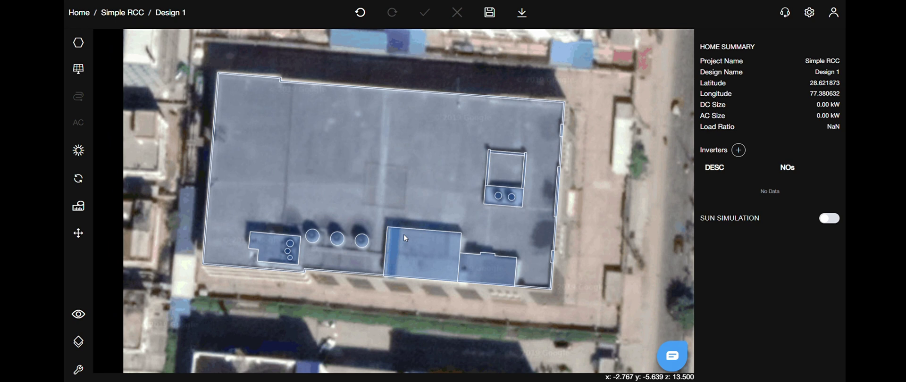
click(330, 179)
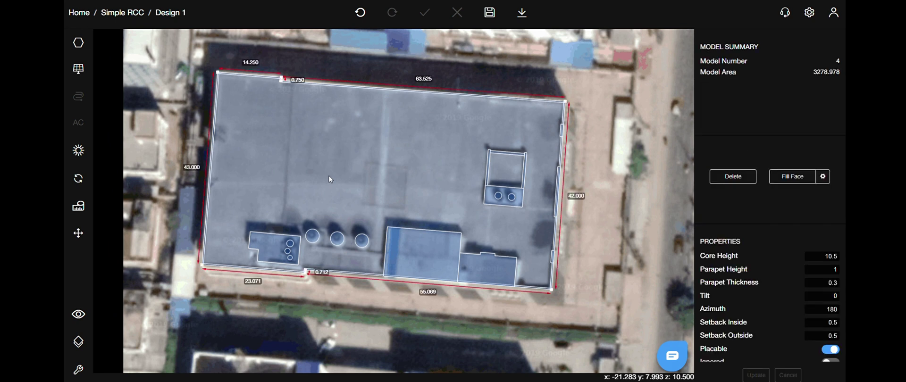
click(785, 178)
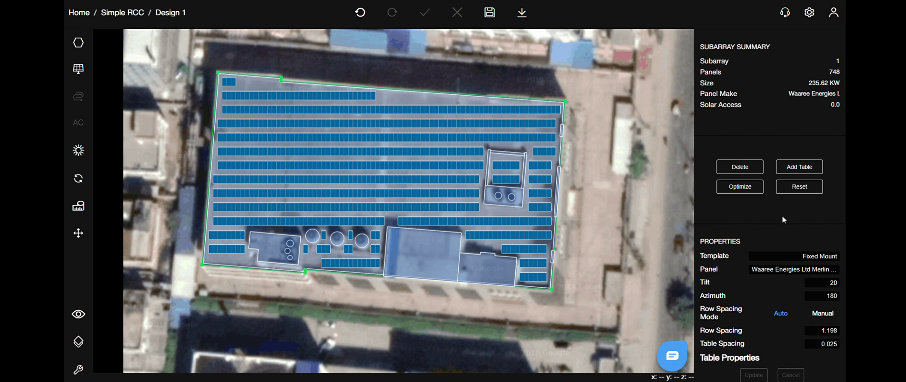
Search the panels for "waaree", filter them to 300–340 W, and assign the Waaree WS-330 panel to the subarray.
click(790, 261)
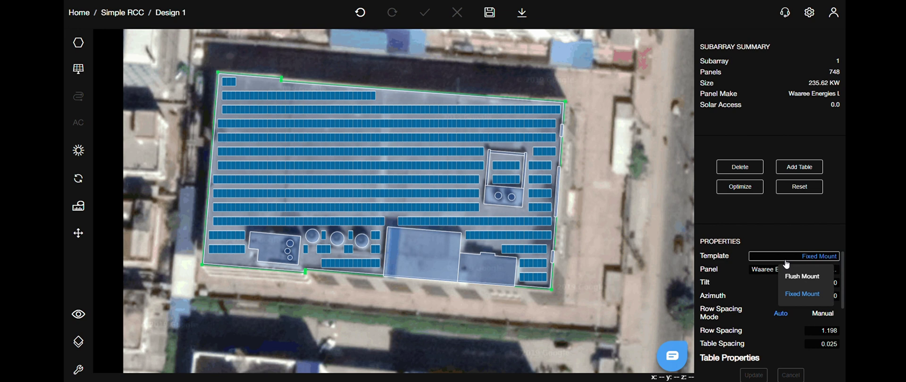
click(774, 269)
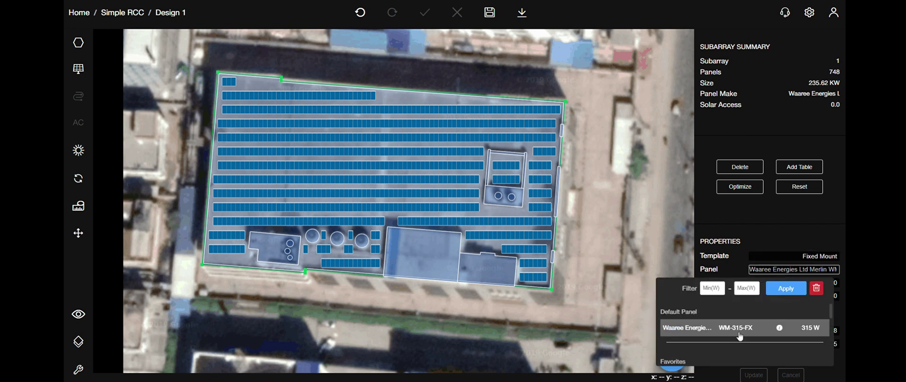
key(ctrl+a)
key(BackSpace)
text(waaree)
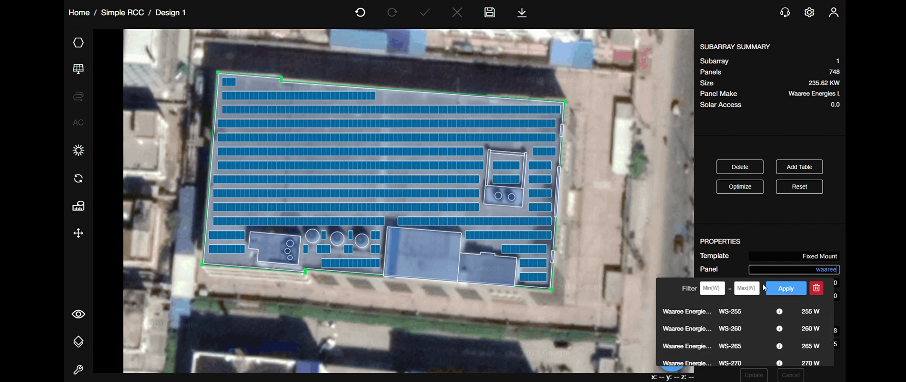
click(711, 290)
text(300)
key(Tab)
text(340)
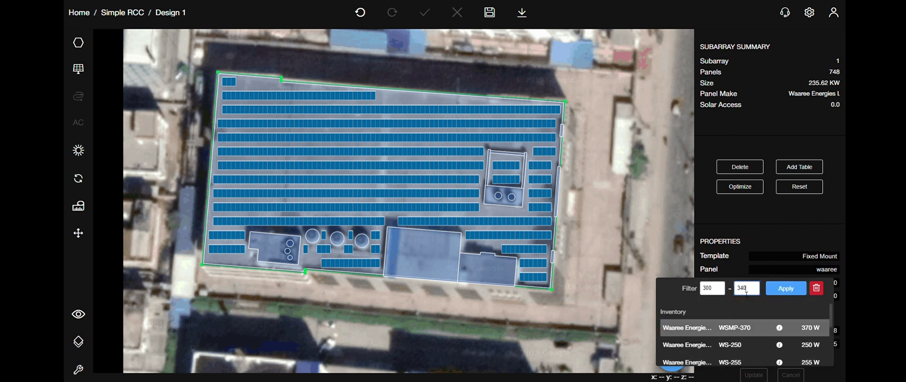
scroll(742, 338, down, 4)
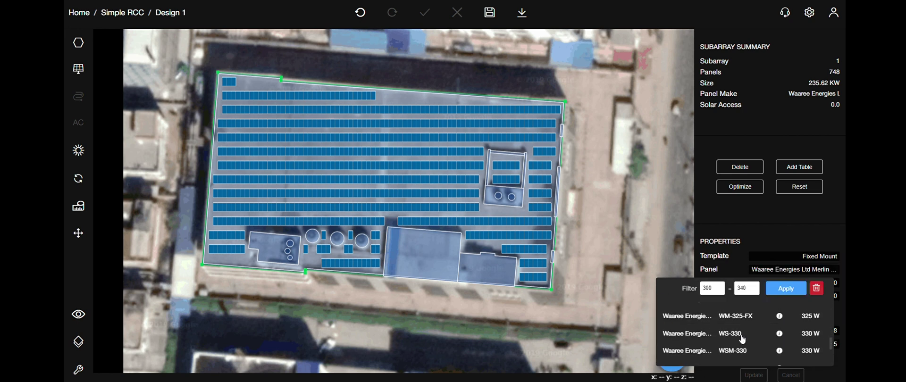
click(741, 339)
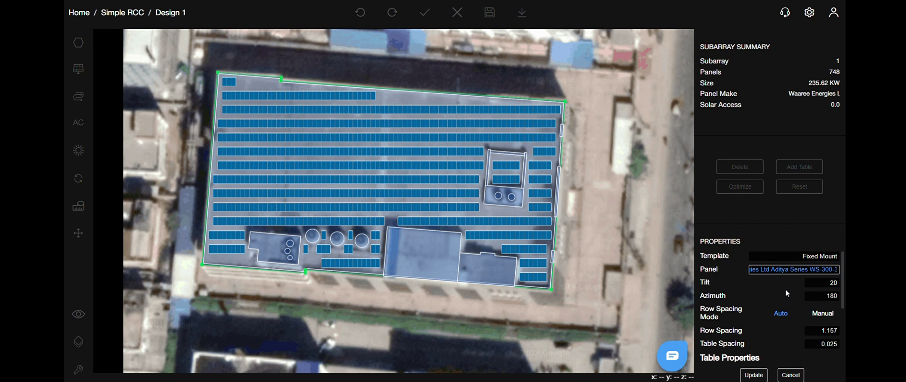
Set the subarray's tilt to 22 and align its azimuth to the 184.59 roof edge.
key(Tab)
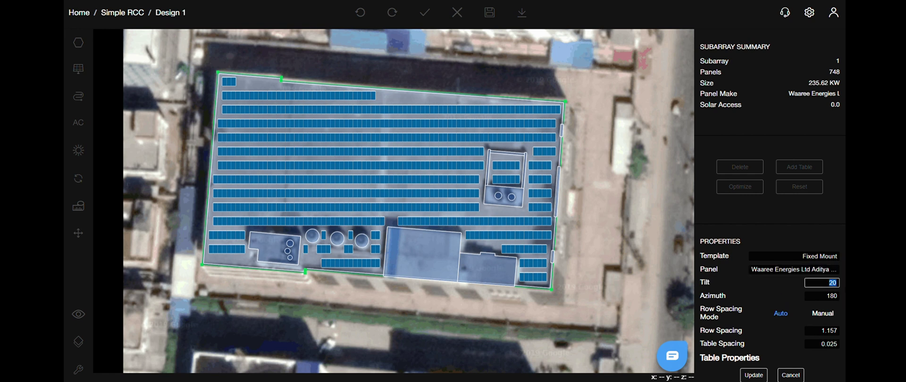
text(22)
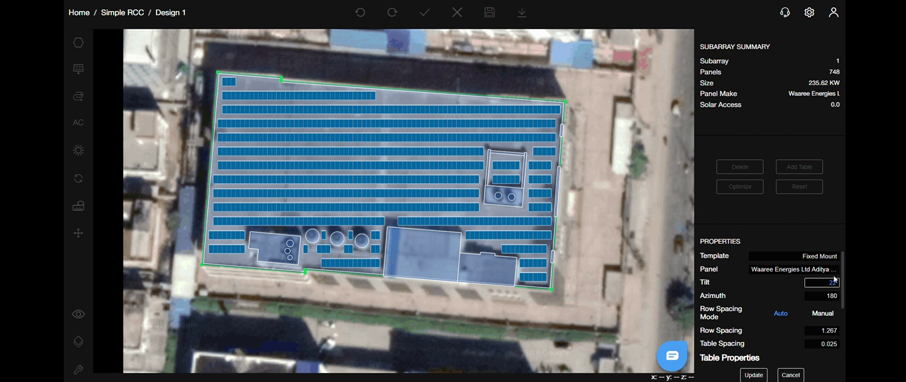
click(834, 300)
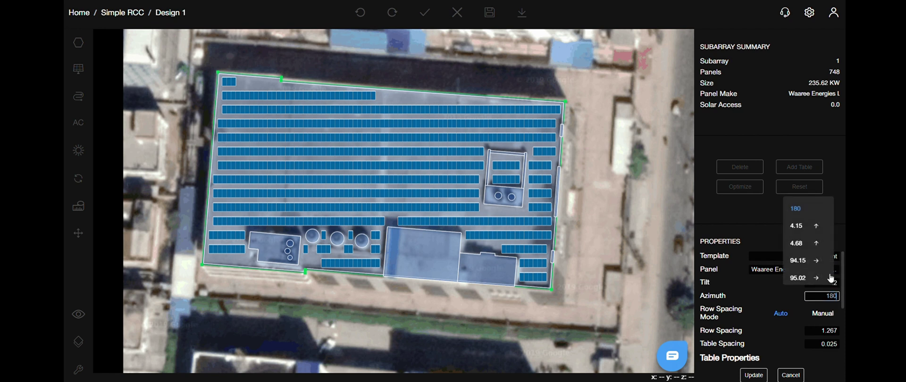
scroll(807, 283, down, 1)
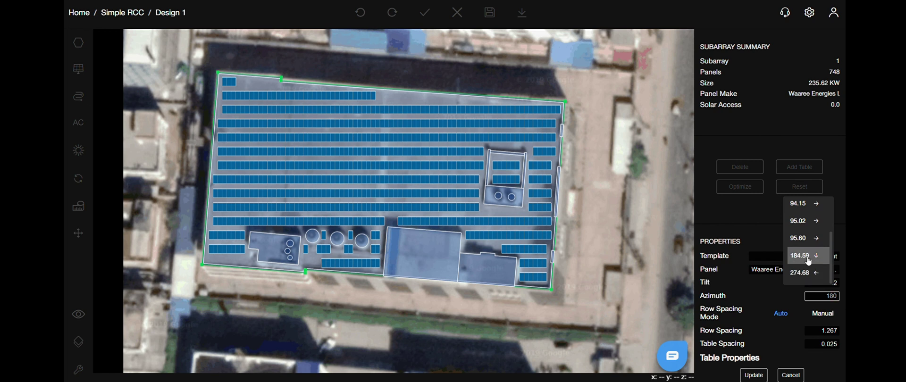
click(808, 257)
scroll(799, 291, down, 1)
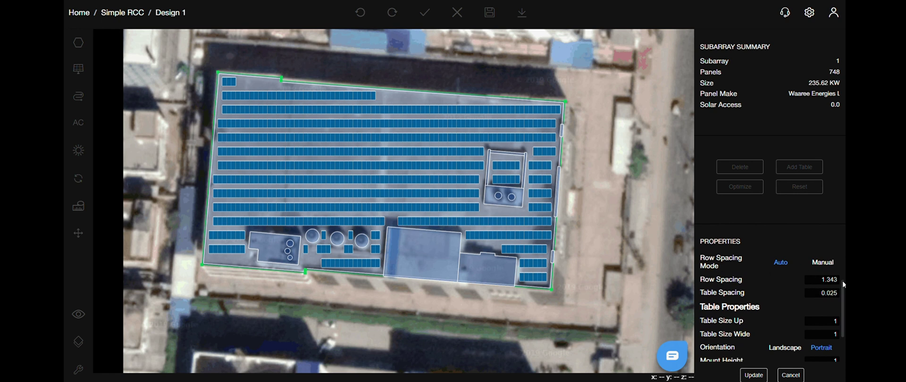
Try a manual row spacing of 1 and switch the row spacing mode back to Auto.
click(823, 263)
double_click(817, 281)
text(1)
click(784, 268)
Apply the pending subarray changes and update it again with Table Size Up set to 2.
scroll(812, 310, down, 1)
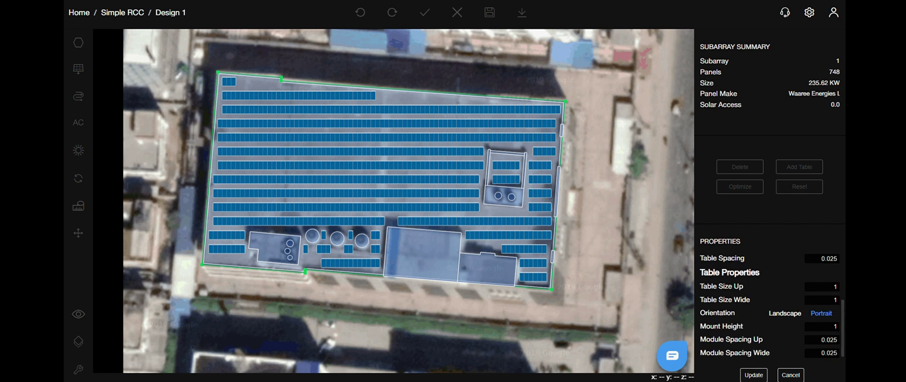
click(754, 375)
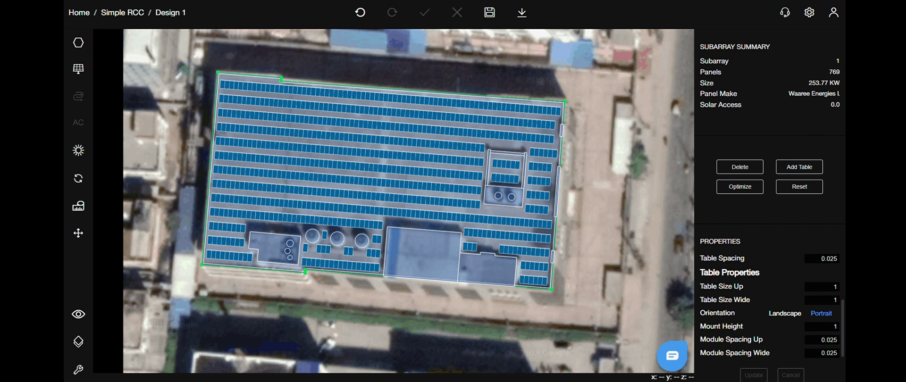
double_click(827, 287)
text(2)
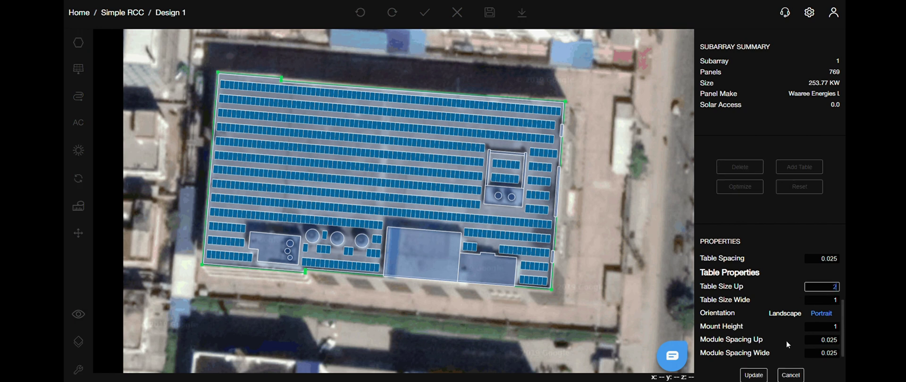
click(755, 375)
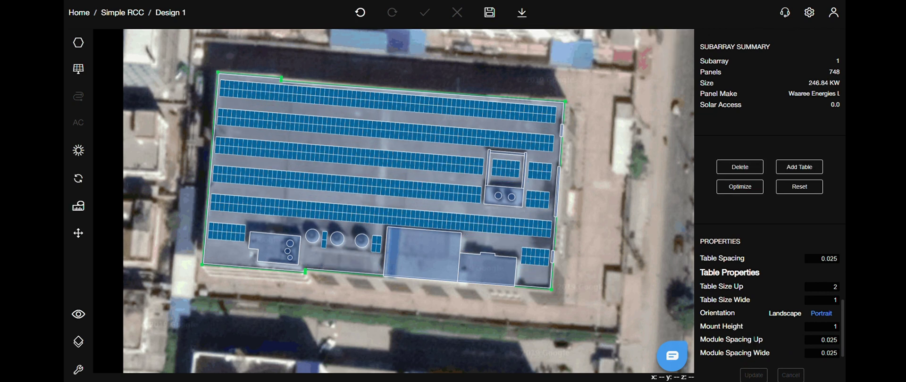
Try the Landscape orientation on the subarray and undo that update.
click(790, 316)
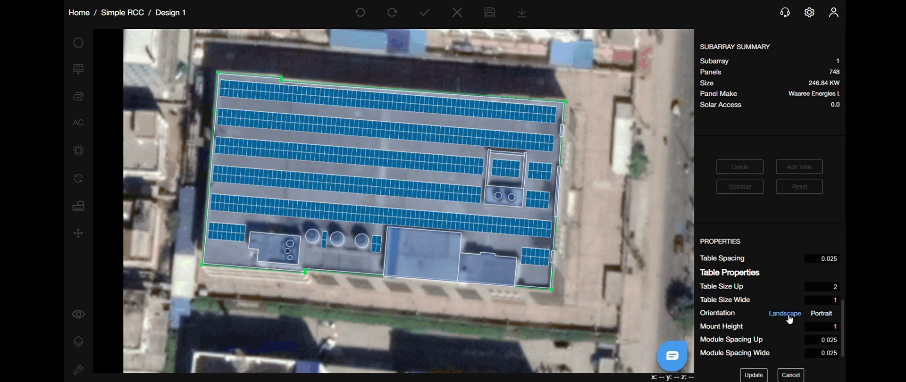
click(754, 376)
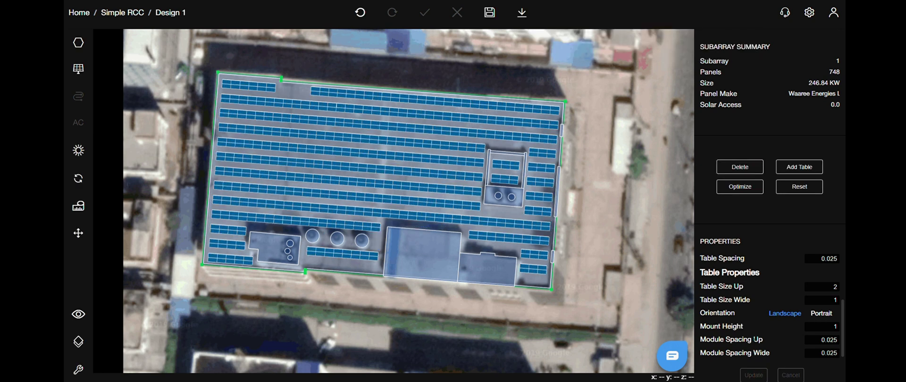
click(361, 14)
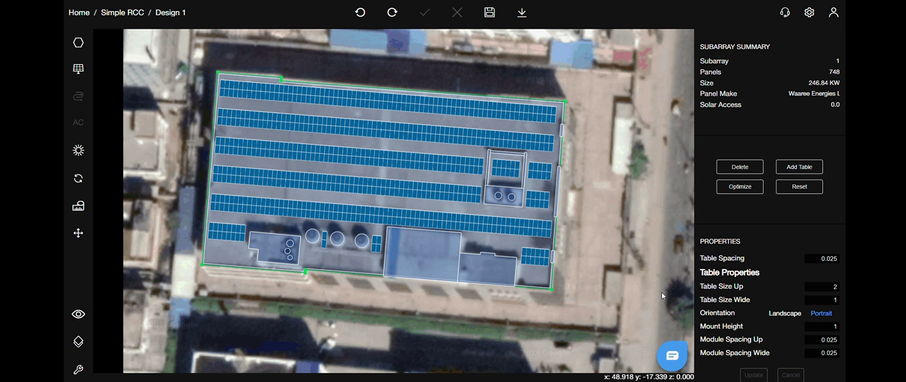
Inspect the building and its panel rows in 3D from several sides and return to the plan view.
click(635, 283)
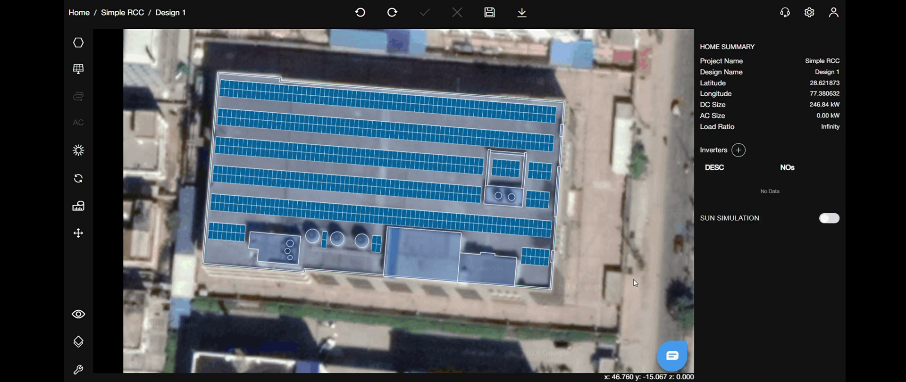
key(r)
scroll(562, 222, up, 5)
drag(442, 226, 556, 196)
scroll(542, 203, down, 3)
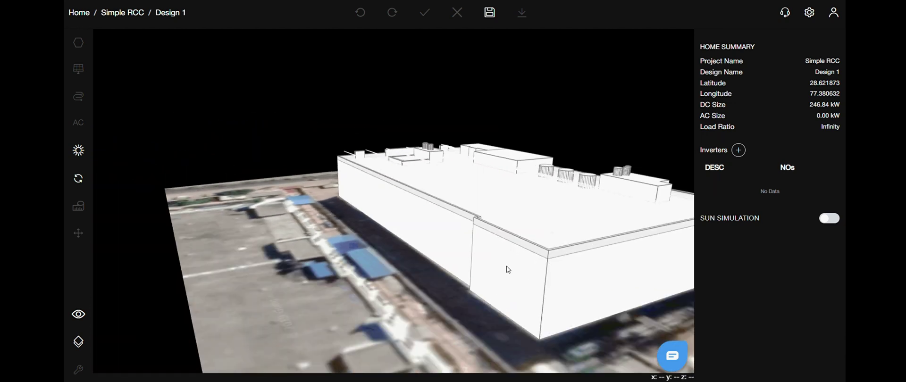
drag(493, 285, 657, 254)
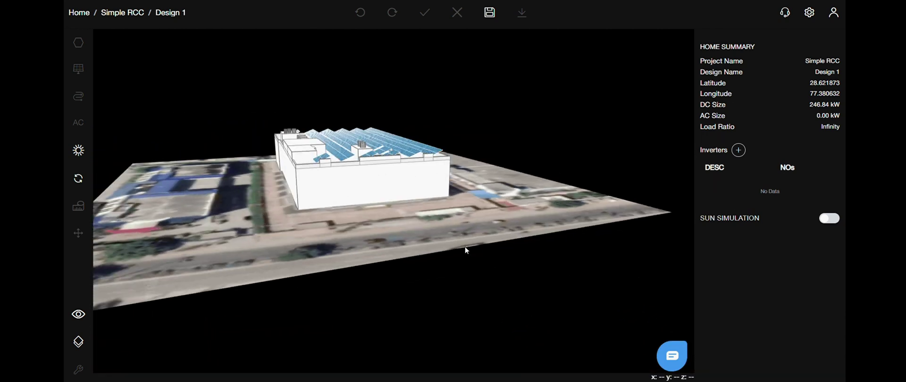
key(2)
scroll(310, 297, up, 3)
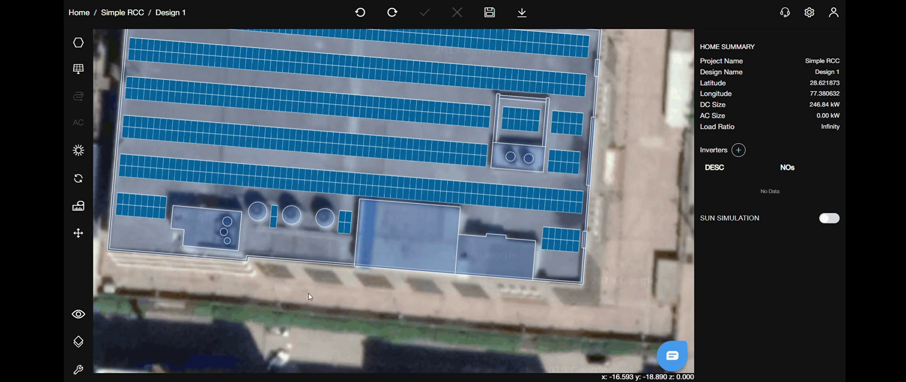
Enable Show Structures in the design's default settings and save them.
click(108, 356)
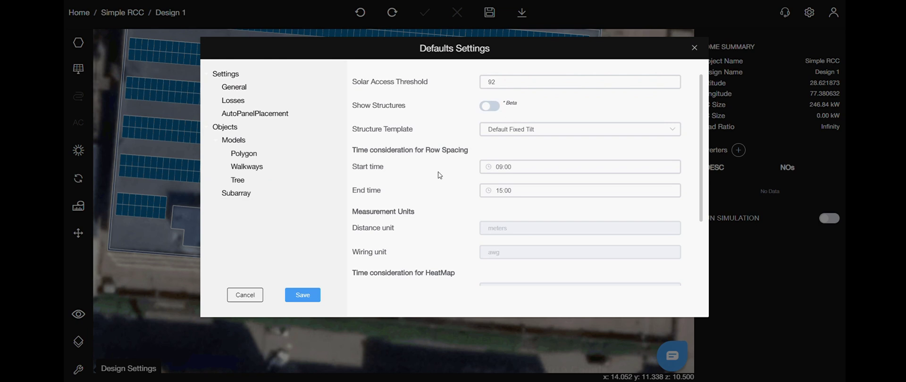
click(489, 106)
click(303, 296)
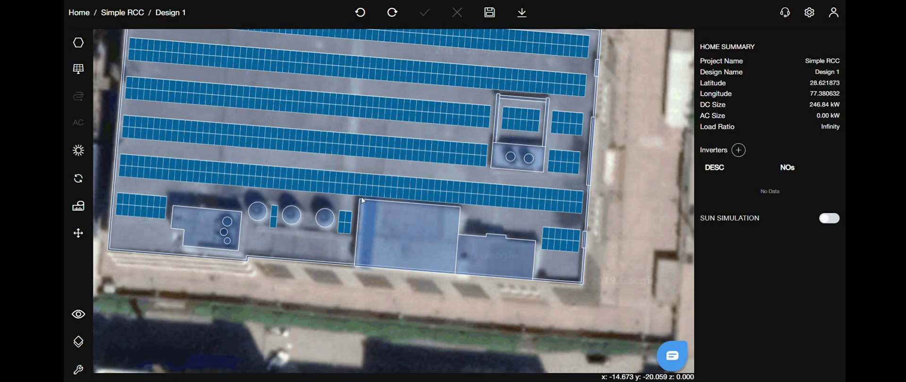
Examine the panel mounting structures in 3D and return to the plan view.
key(c)
scroll(362, 199, up, 3)
mouse_move(163, 273)
mouse_down()
mouse_move(264, 258)
mouse_move(302, 272)
mouse_move(326, 263)
mouse_move(255, 263)
mouse_move(453, 259)
mouse_up()
key(2)
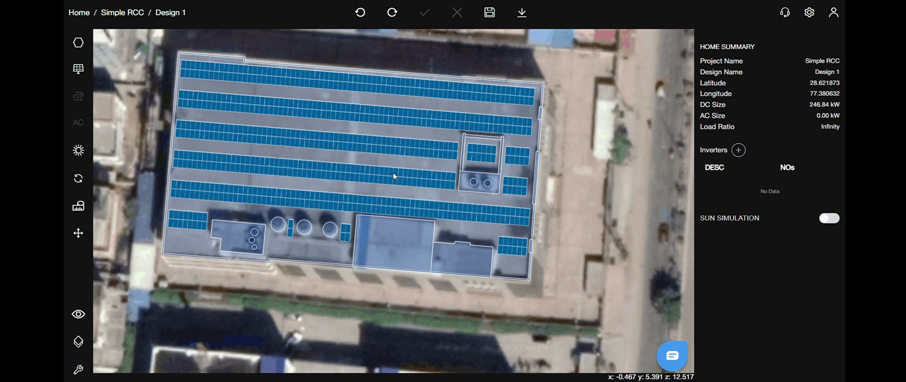
Select the whole subarray and refresh the solar access calculation so its panels are coloured by solar access.
click(393, 174)
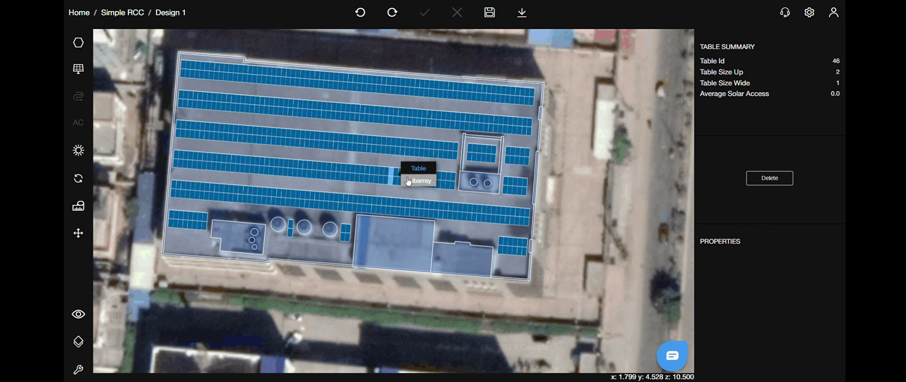
click(408, 182)
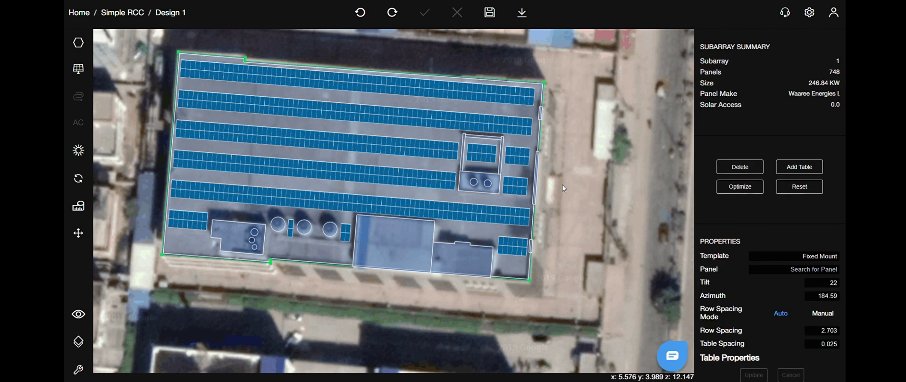
click(83, 182)
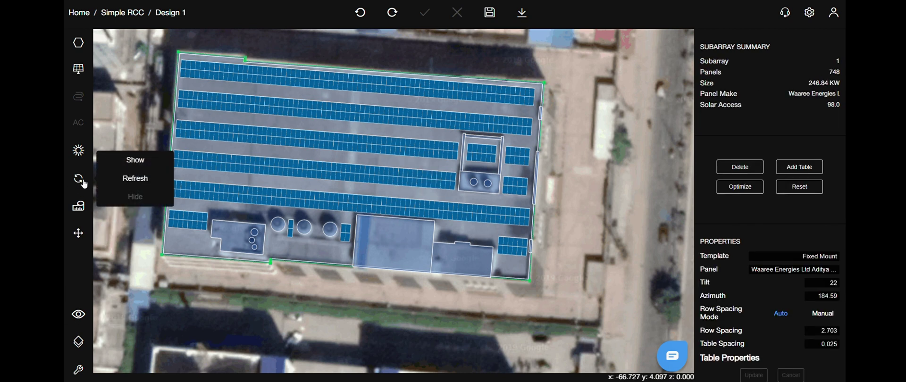
click(146, 179)
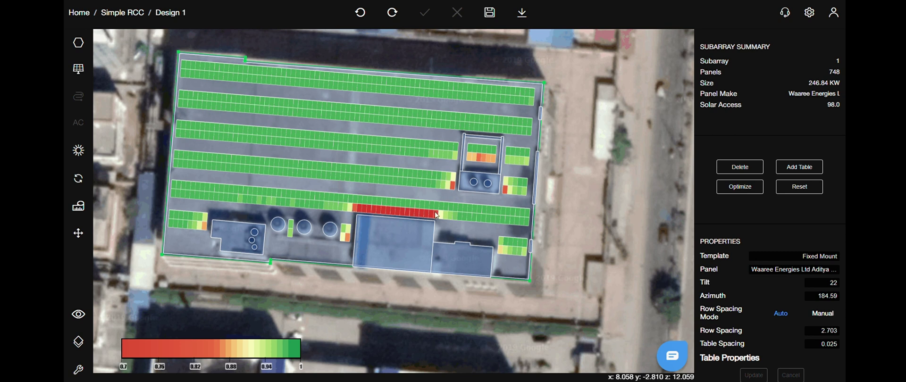
Try optimizing the subarray with a solar access threshold of 95.5 and restore the full set of panels.
click(737, 189)
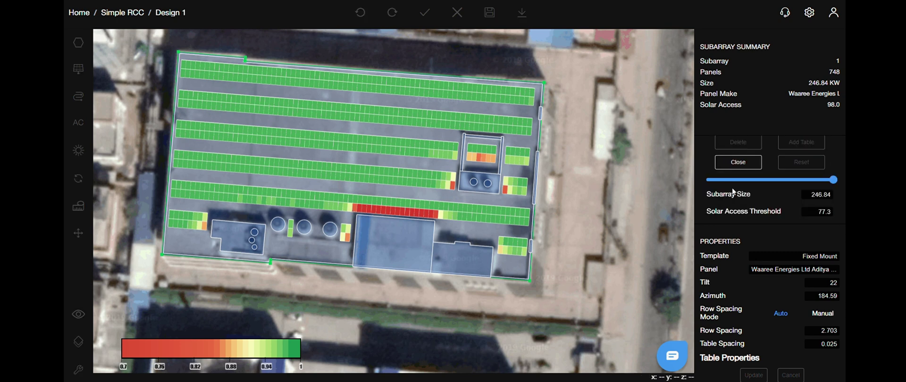
mouse_move(841, 185)
mouse_down()
mouse_move(830, 185)
mouse_move(842, 187)
mouse_up()
drag(809, 211, 844, 245)
text(95.5)
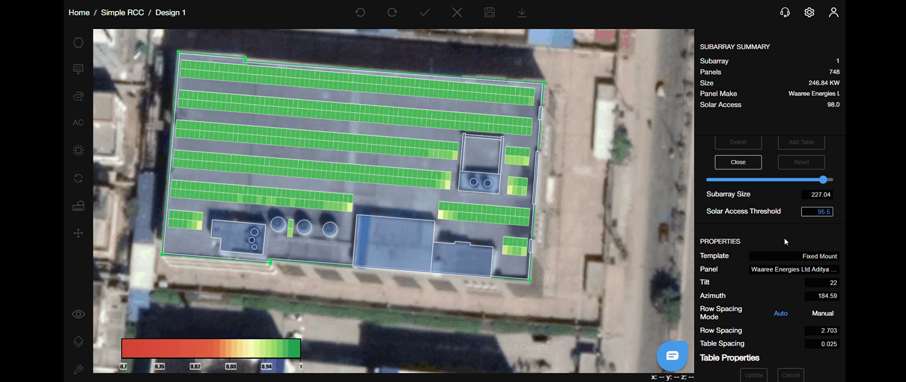
click(734, 165)
click(735, 164)
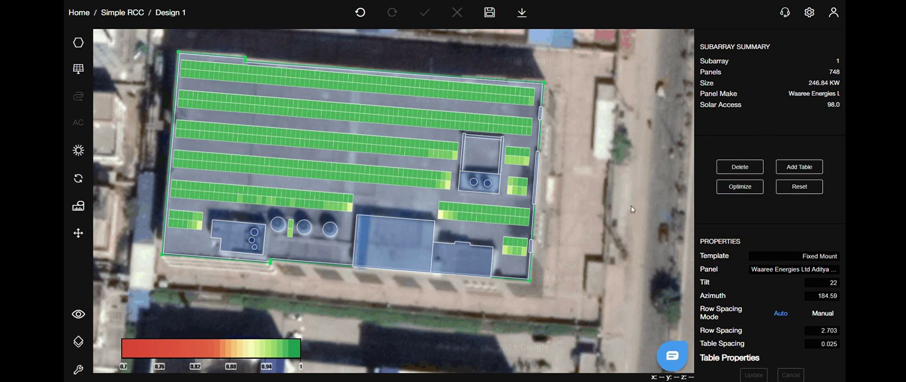
click(734, 188)
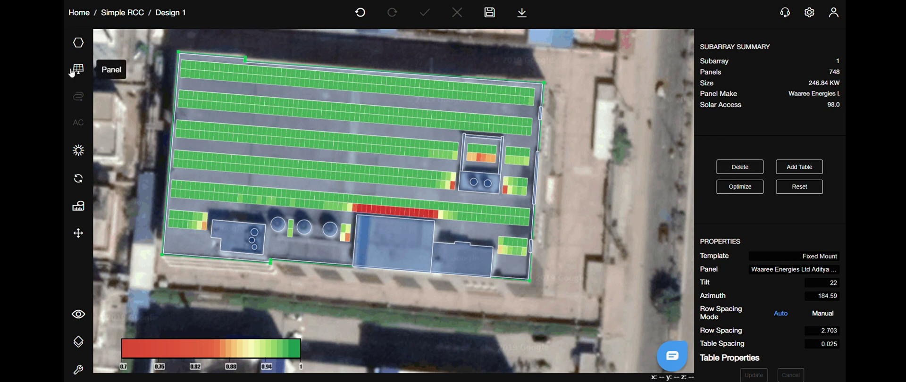
In Panel Delete Mode, mark the shaded panels along the large block's upper edge and the three shaded panels beside the third tank.
click(75, 70)
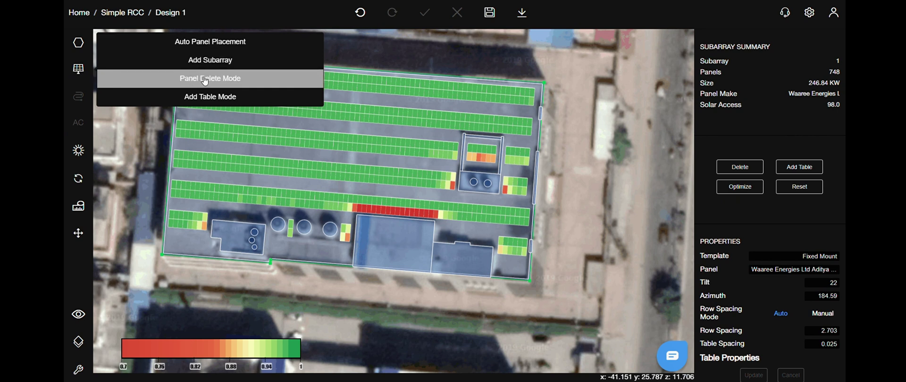
click(205, 79)
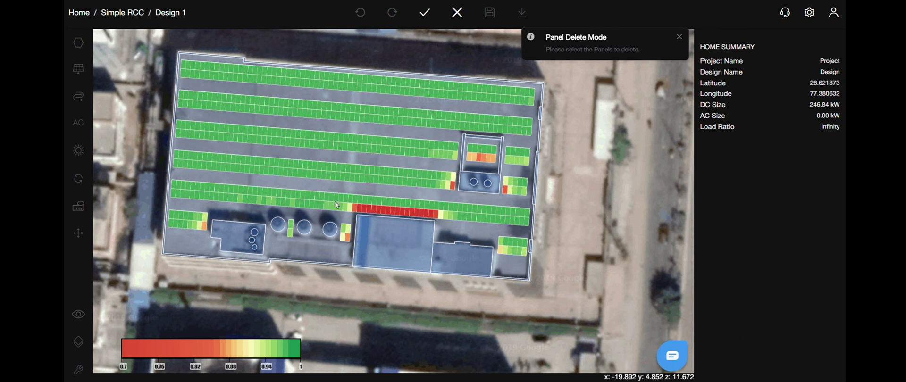
scroll(369, 227, up, 5)
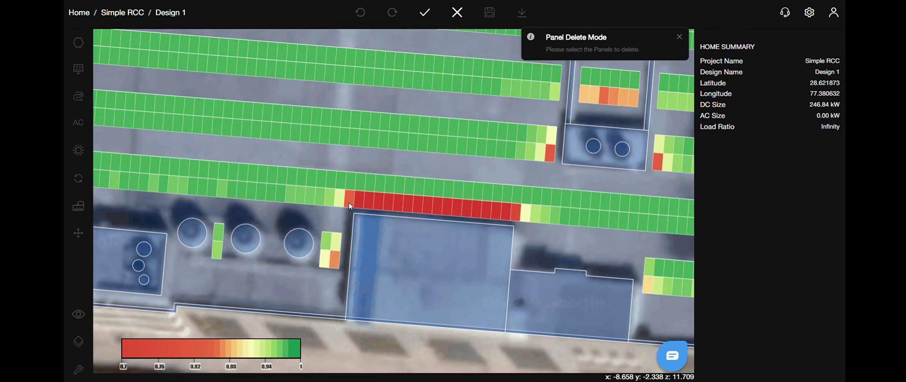
scroll(348, 200, up, 2)
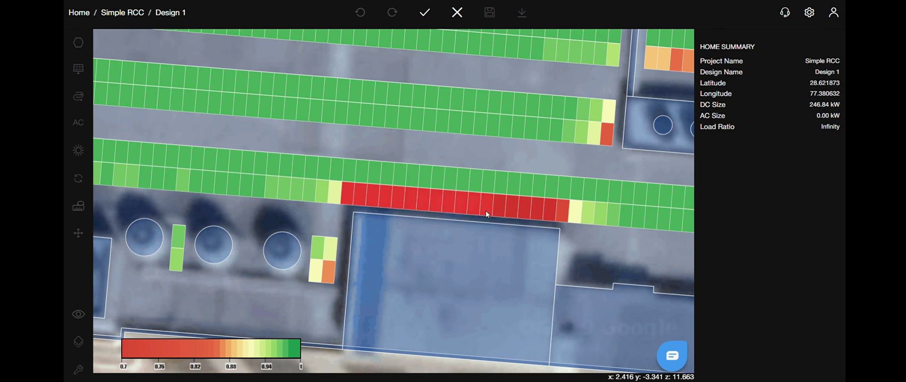
click(604, 139)
drag(352, 259, 314, 274)
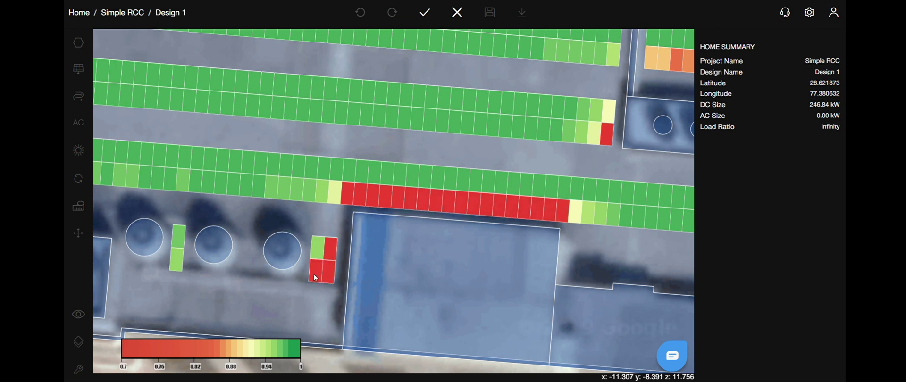
Mark the shaded panels on both sides of the small tank block, the lower row inside its parapet, and the lower-right group's end panel.
scroll(571, 214, up, 1)
right_drag(570, 215, 517, 248)
click(557, 139)
click(602, 84)
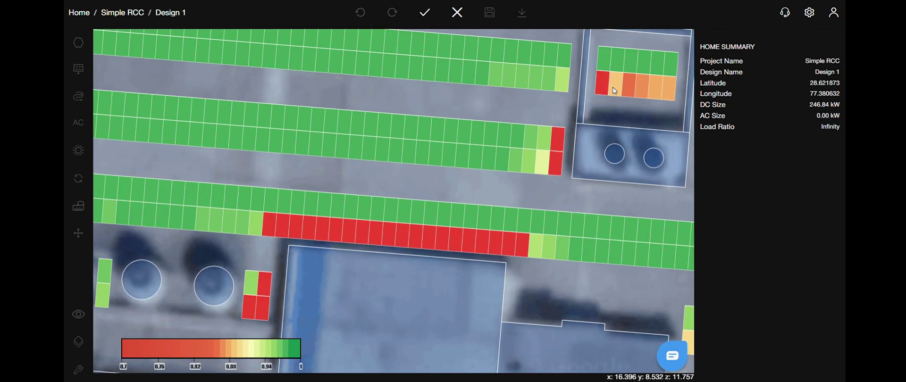
click(656, 91)
click(669, 89)
scroll(644, 141, down, 3)
right_drag(642, 179, 658, 150)
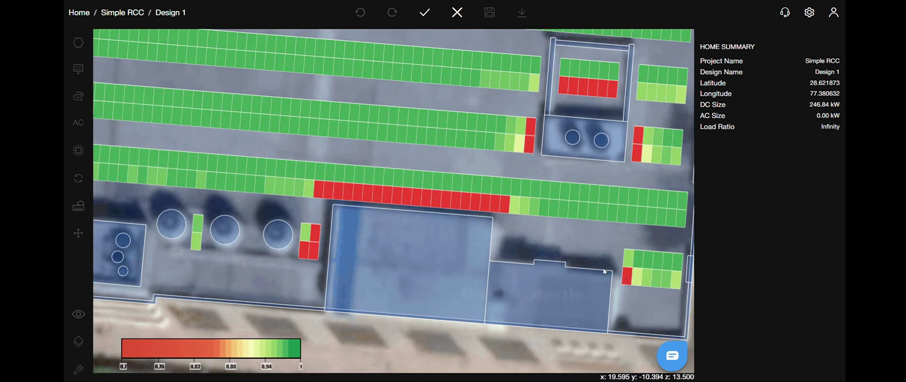
Mark the shaded end panel of the lower-left panel group and delete all marked panels.
scroll(603, 268, down, 3)
scroll(141, 236, up, 5)
click(177, 240)
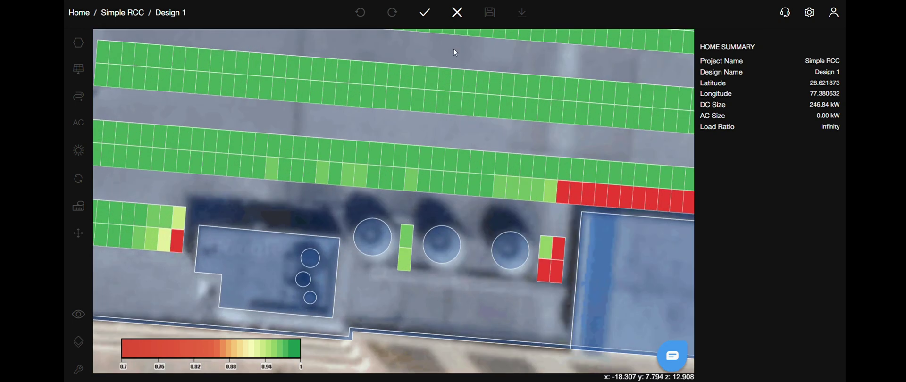
click(424, 17)
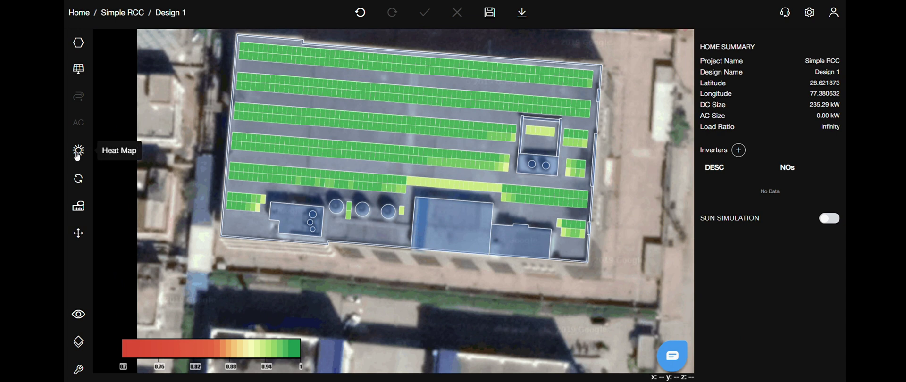
Refresh the heat map so the roof surface around the remaining panels shows its solar exposure.
click(77, 156)
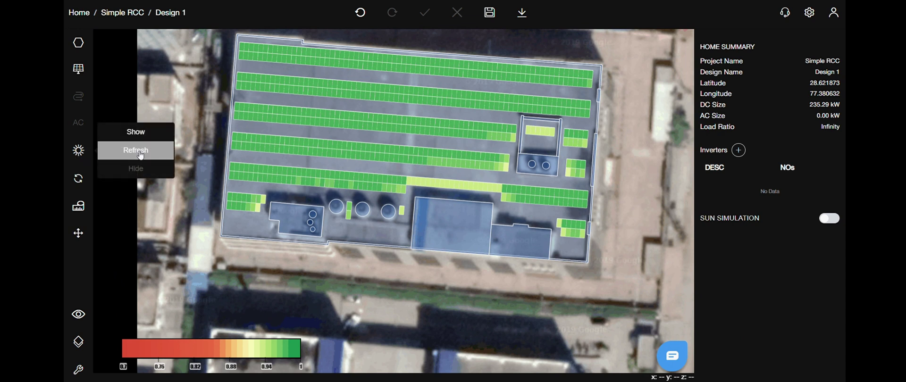
click(139, 151)
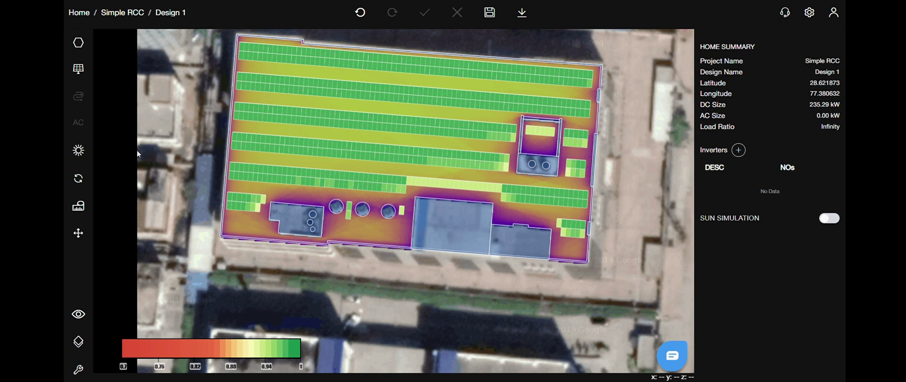
scroll(137, 154, down, 3)
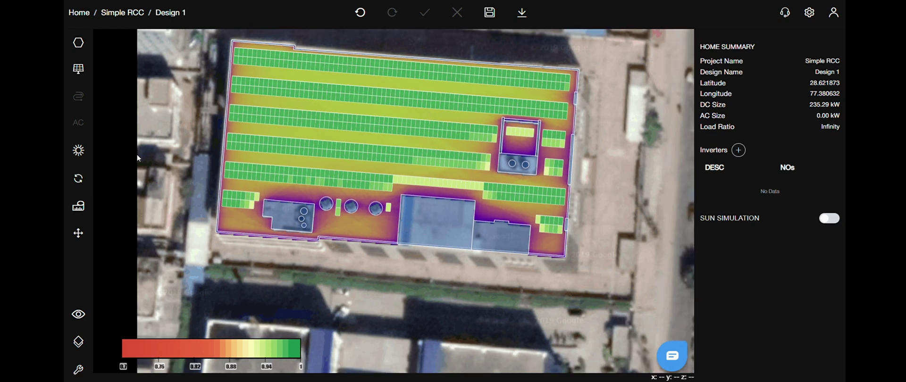
right_drag(225, 192, 298, 219)
scroll(302, 219, up, 5)
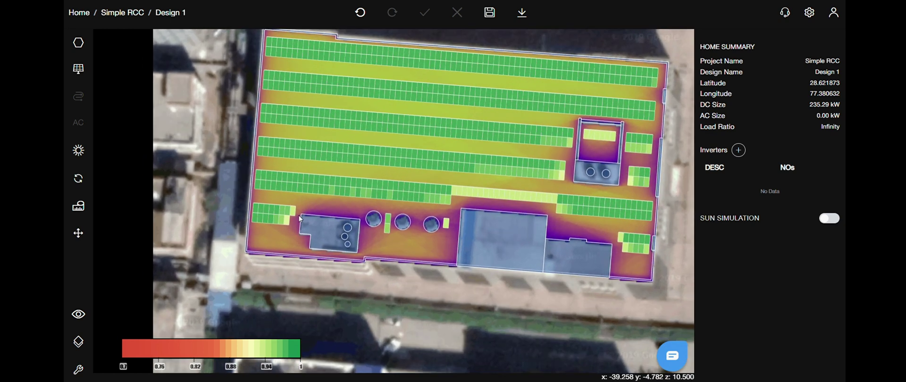
right_drag(546, 193, 523, 192)
scroll(523, 192, up, 2)
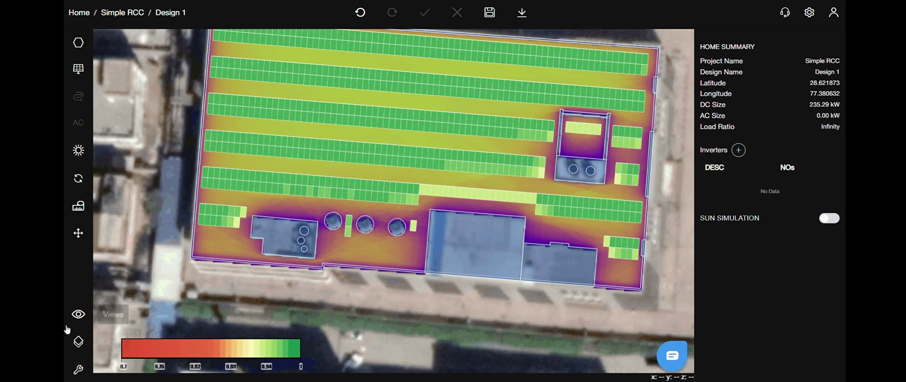
Inspect the heat map and the coloured panel rows in 3D and return to the plan view.
click(78, 314)
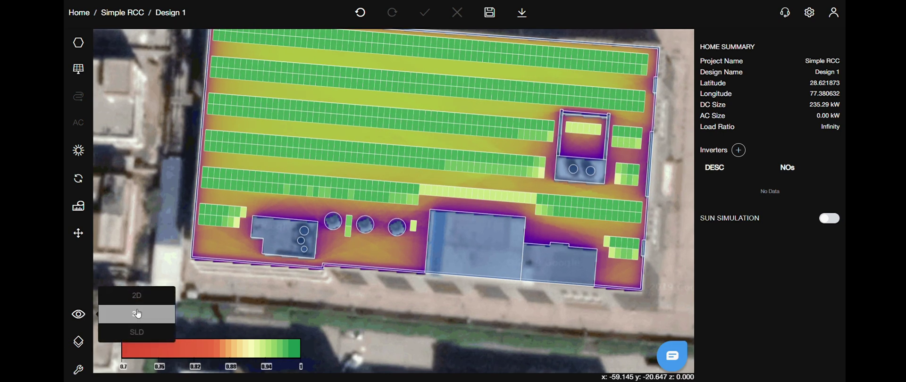
click(136, 314)
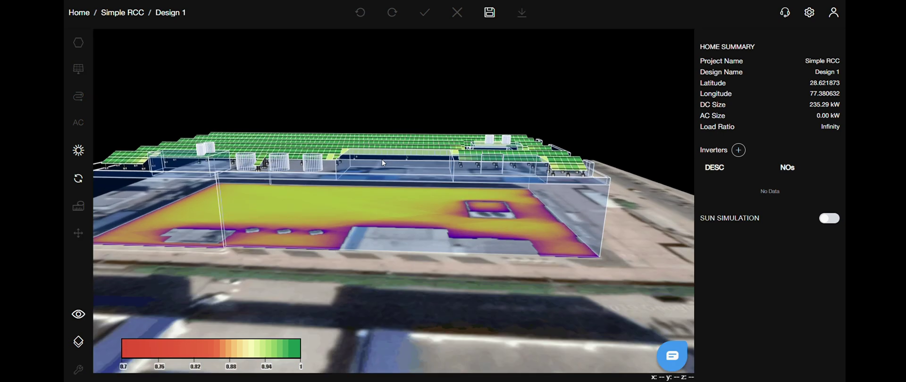
drag(383, 163, 283, 252)
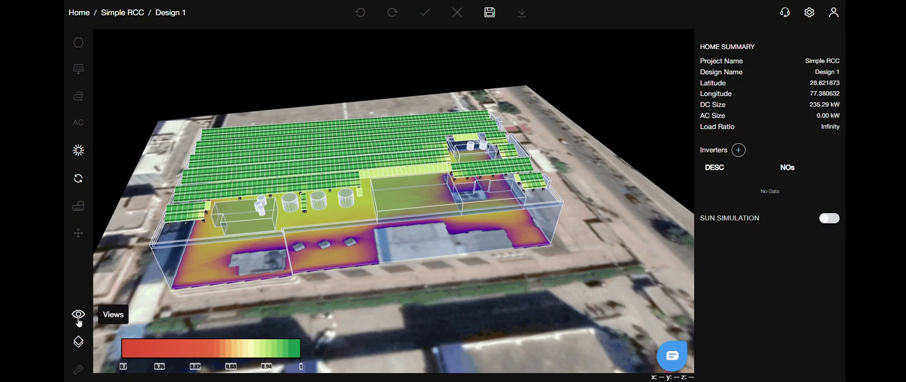
click(79, 321)
click(136, 296)
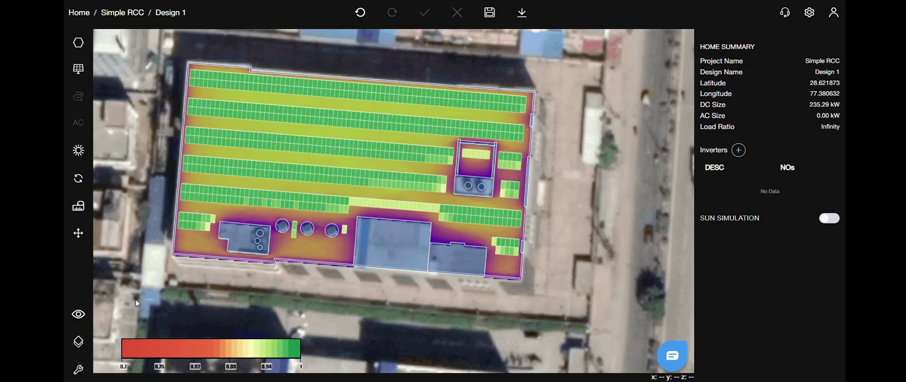
Review the Losses values in the design's default settings, from Soiling Loss to Unavailability Loss, and save them.
click(87, 370)
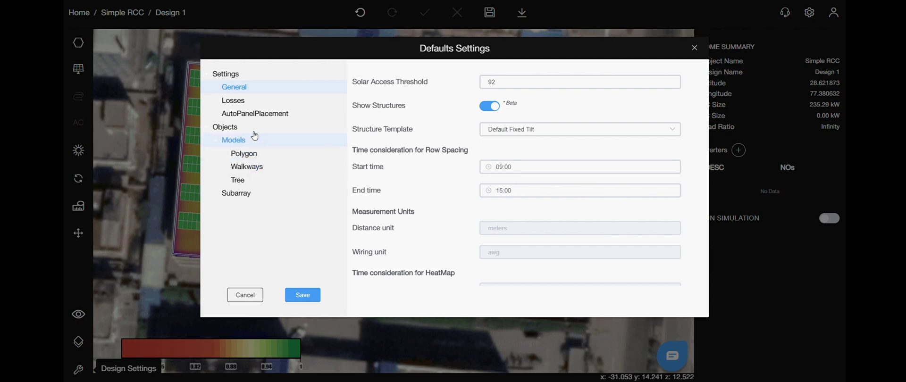
click(233, 100)
click(506, 98)
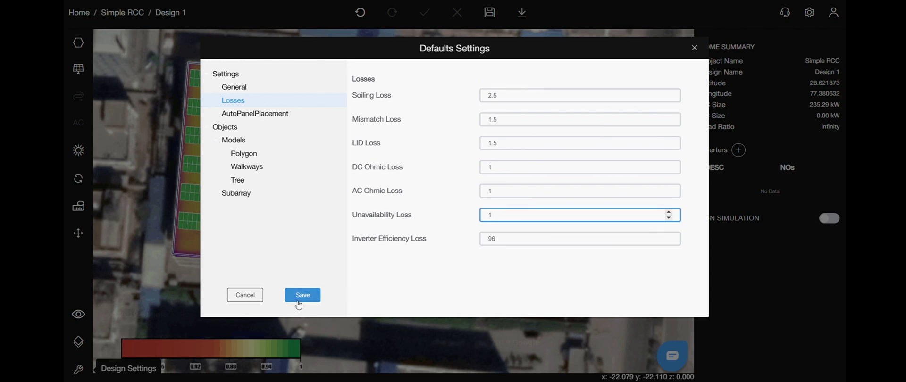
click(297, 301)
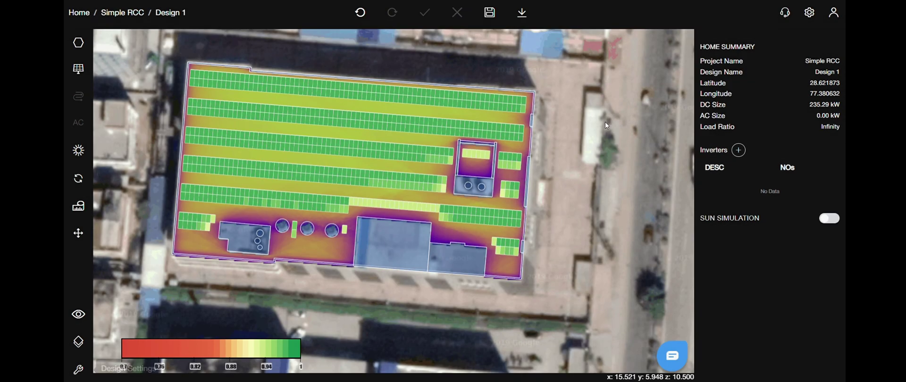
Add four Sungrow 60 KTL-M inverters to the design.
click(738, 151)
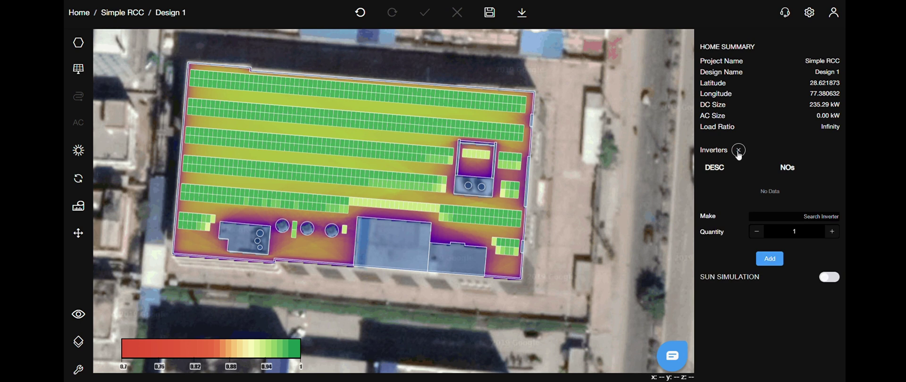
click(754, 218)
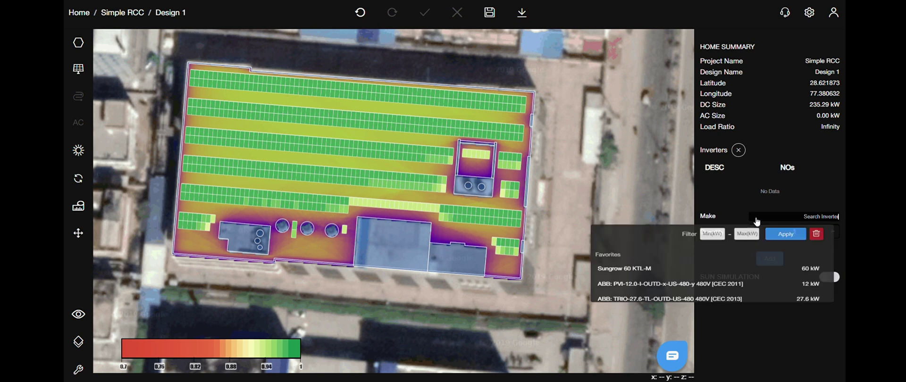
click(660, 275)
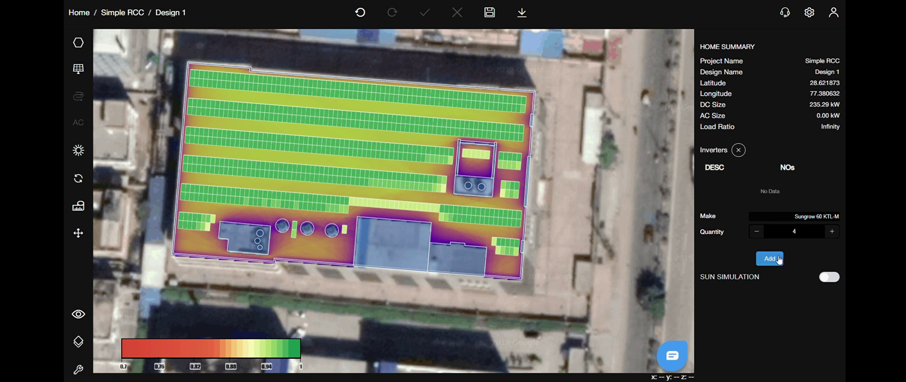
click(779, 259)
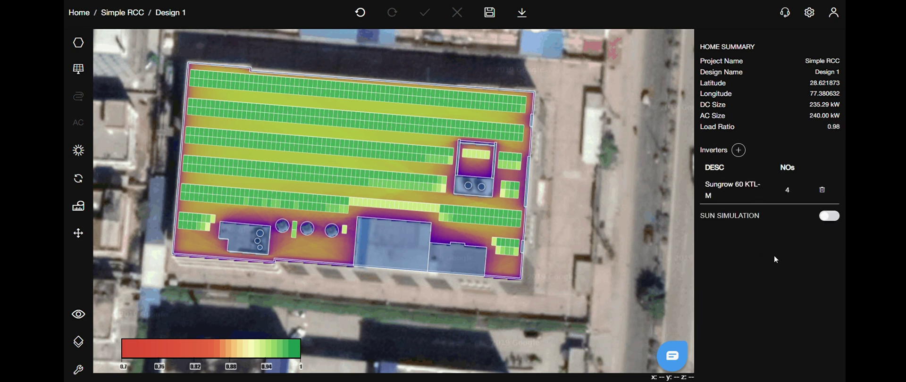
Save the design and open the Design 1 summary page.
click(490, 14)
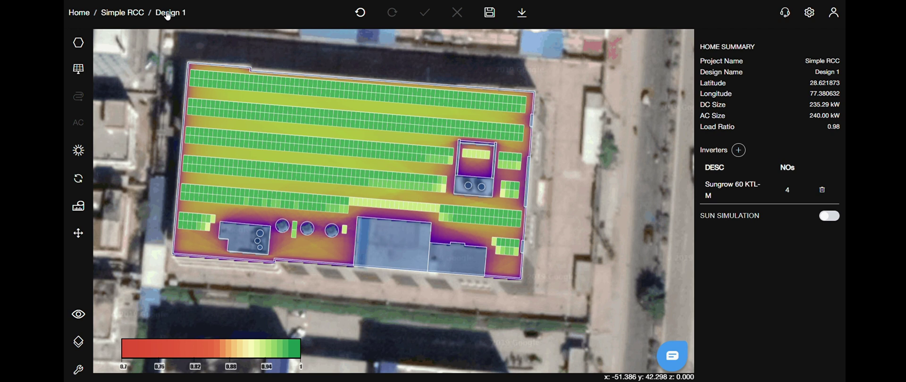
click(169, 13)
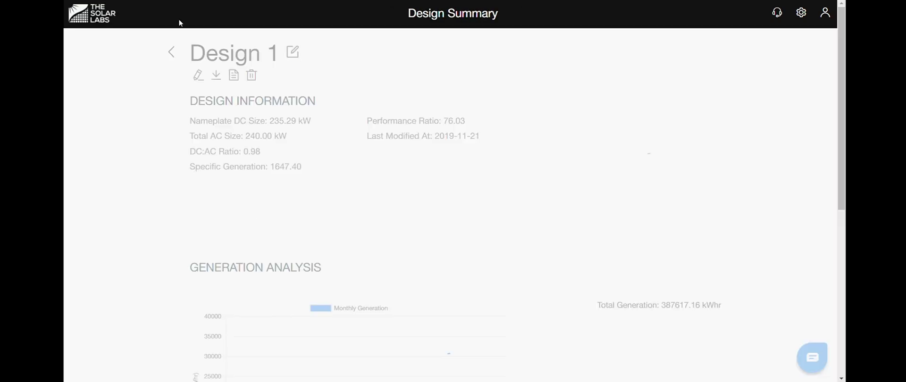
Download the Design 1 report as a PDF from the design summary.
click(218, 73)
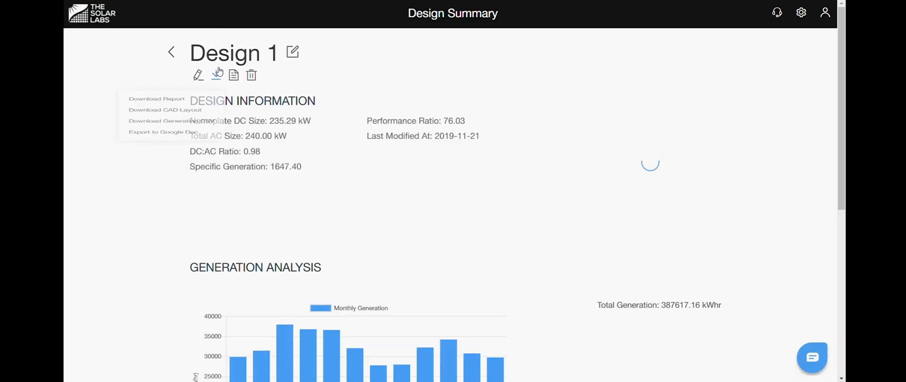
click(208, 106)
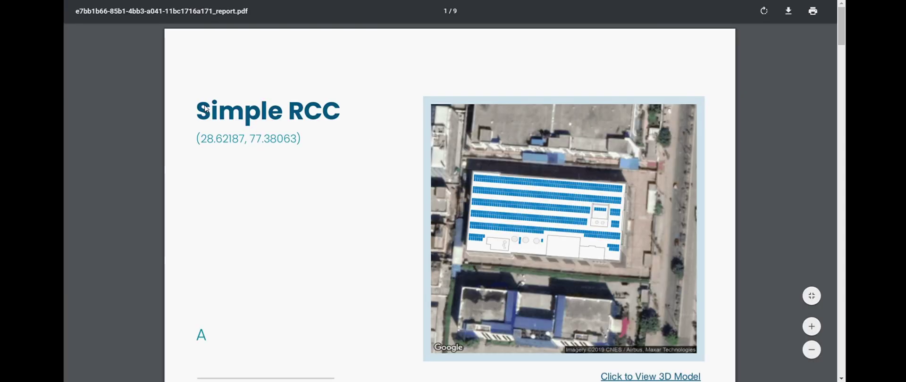
Review the report's pages, including System Metrics, Monthly Production, Field Segments, Losses and Impact on Environment, and return to the cover page.
scroll(207, 108, down, 8)
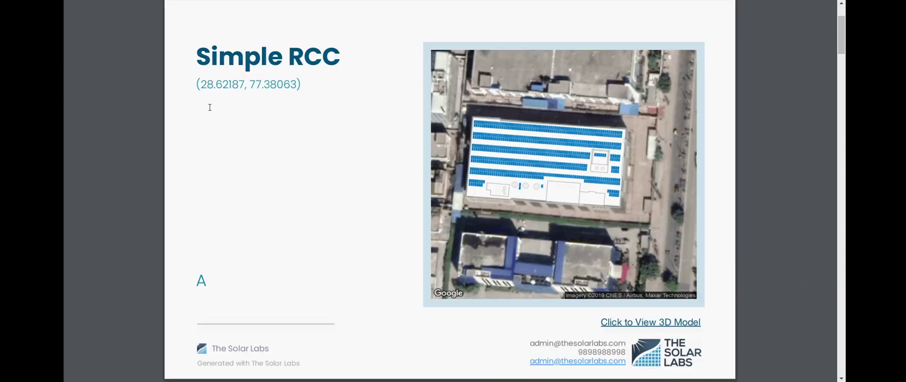
scroll(328, 132, down, 9)
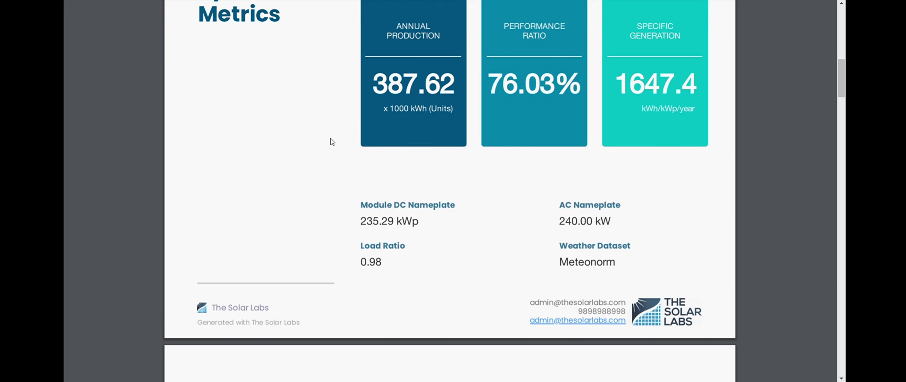
scroll(332, 147, down, 15)
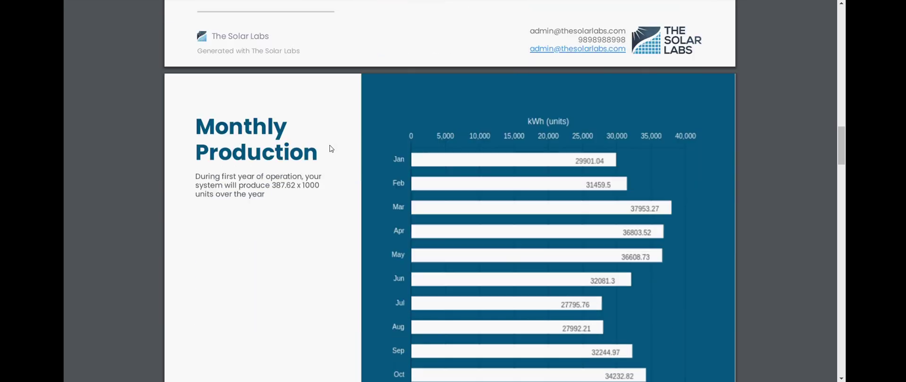
scroll(330, 154, down, 15)
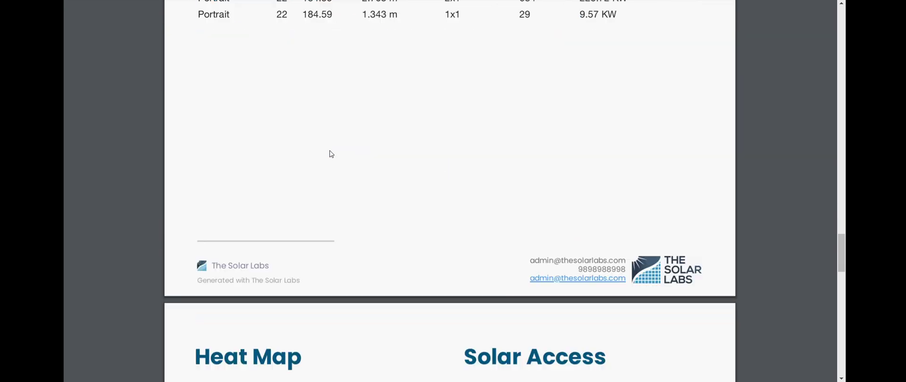
scroll(331, 154, down, 12)
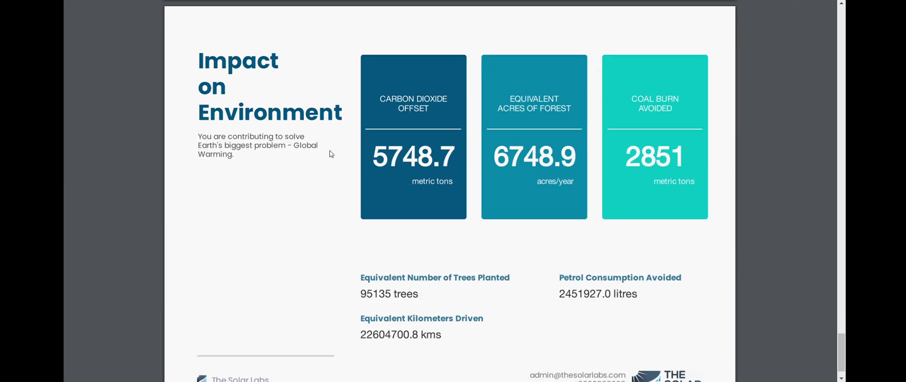
scroll(331, 154, up, 10)
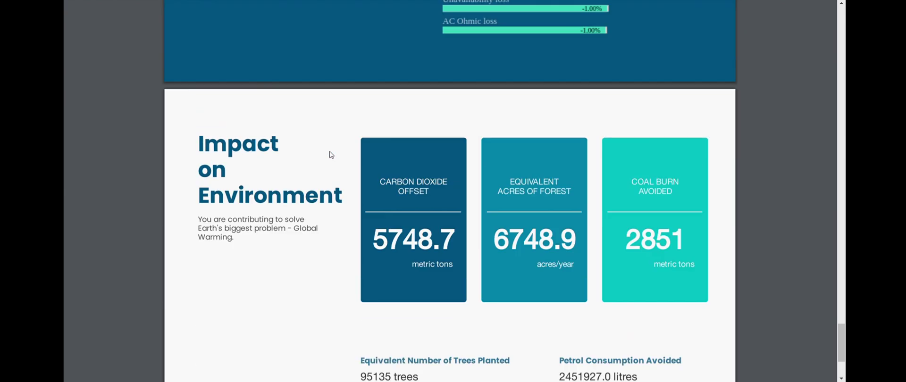
scroll(330, 155, up, 10)
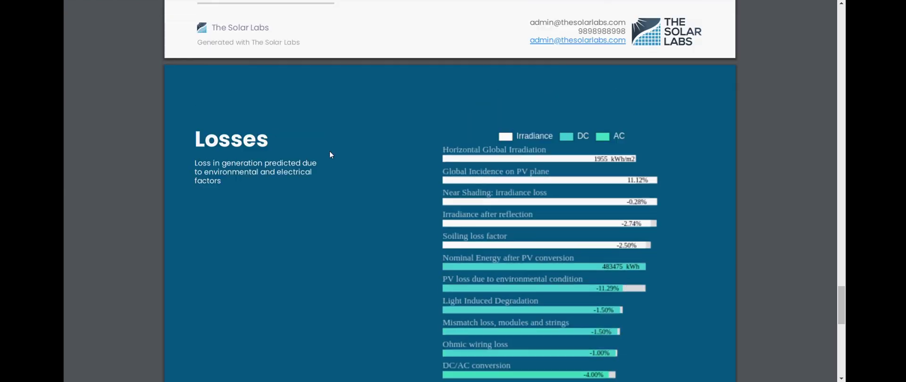
scroll(332, 155, up, 10)
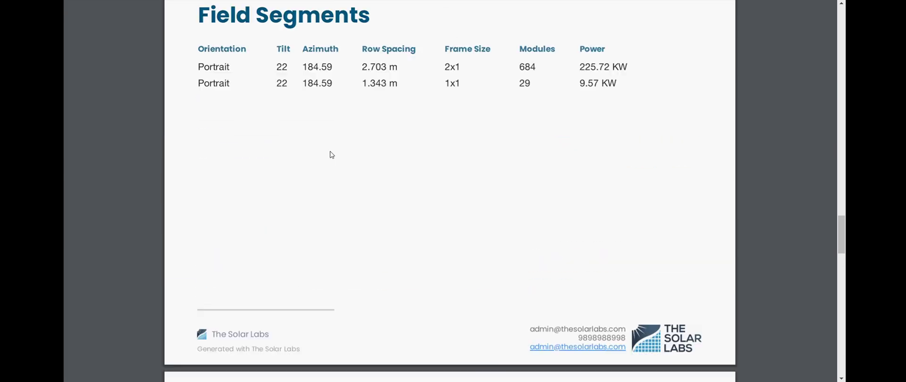
scroll(331, 155, up, 10)
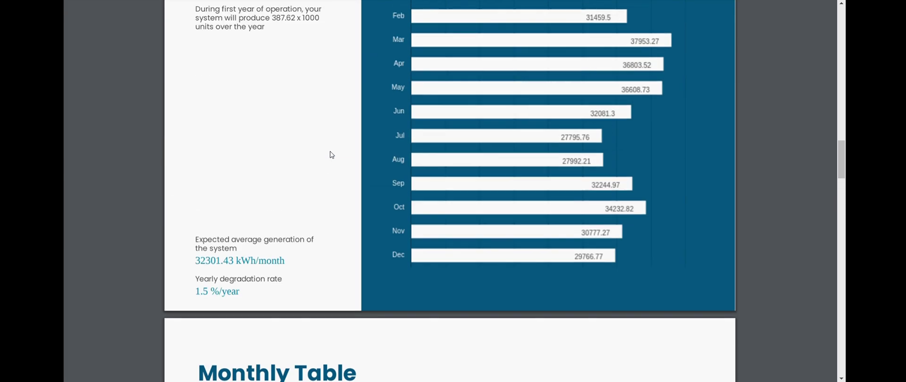
scroll(331, 155, up, 5)
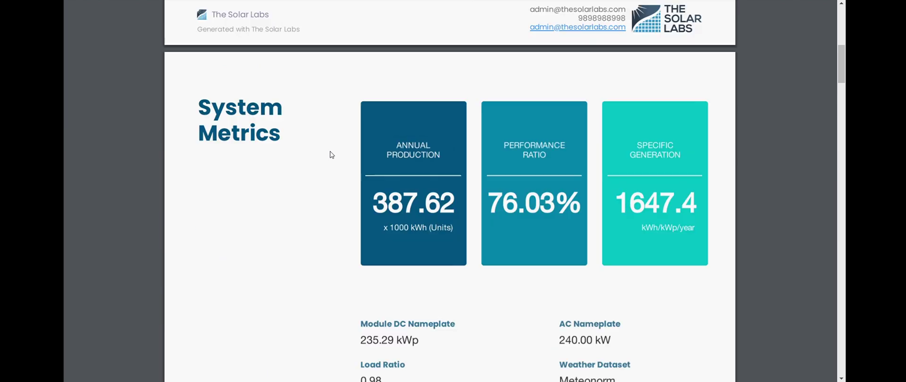
scroll(370, 184, up, 2)
scroll(370, 184, down, 2)
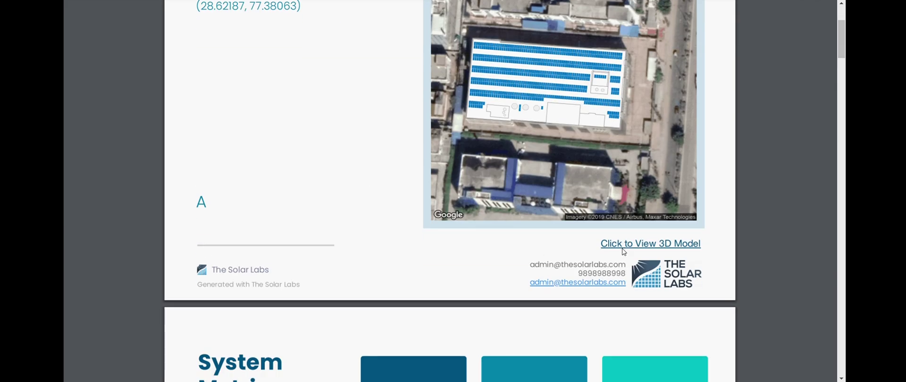
Open the 3D model linked on the report's cover page and inspect the rooftop panel rows from several sides.
click(622, 247)
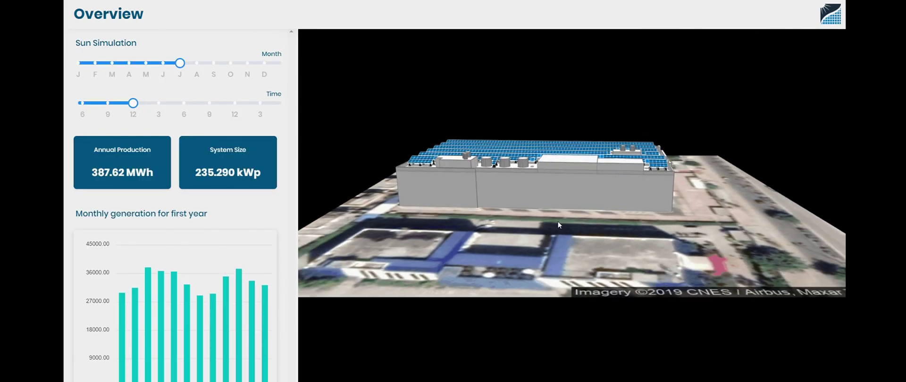
drag(558, 222, 368, 256)
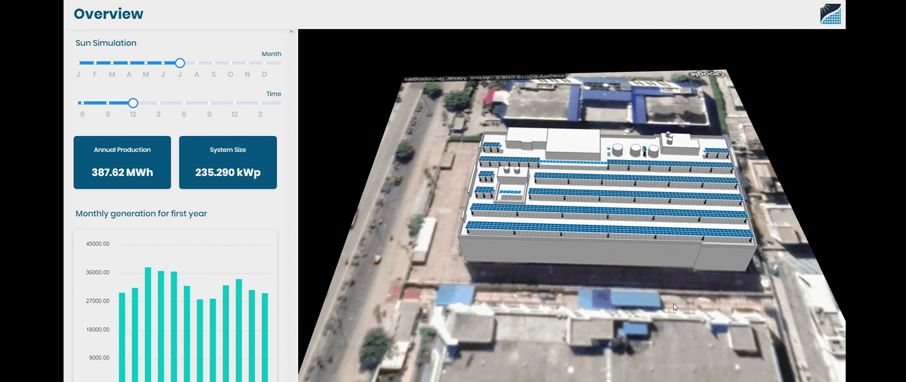
drag(673, 304, 480, 317)
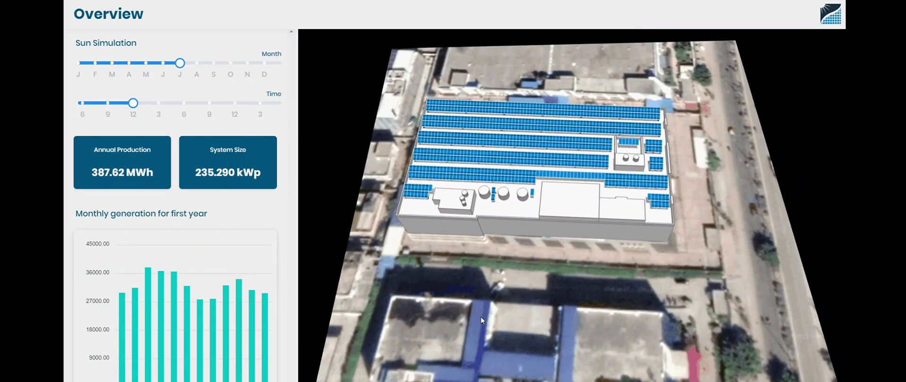